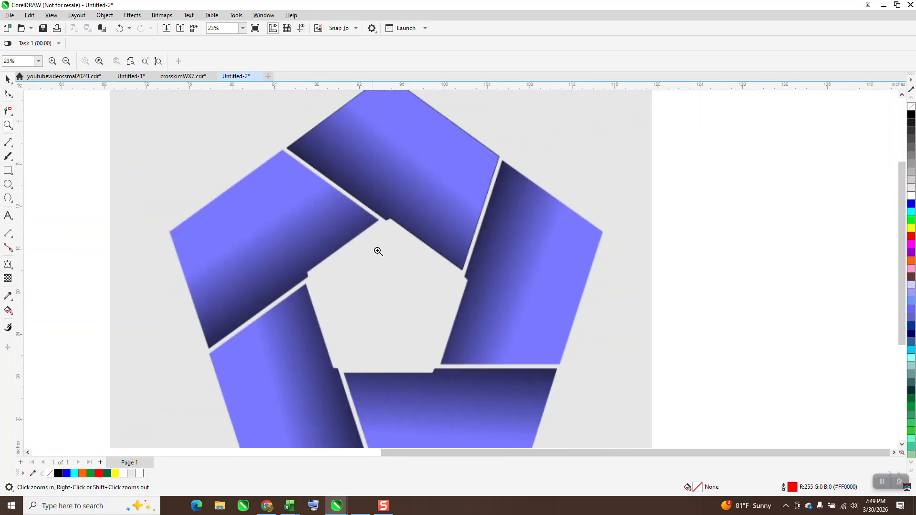
Step: Draw a large five-sided polygon on the blank page, about 16.8 inches wide and 16 inches high
scroll(360, 264, "down", 3)
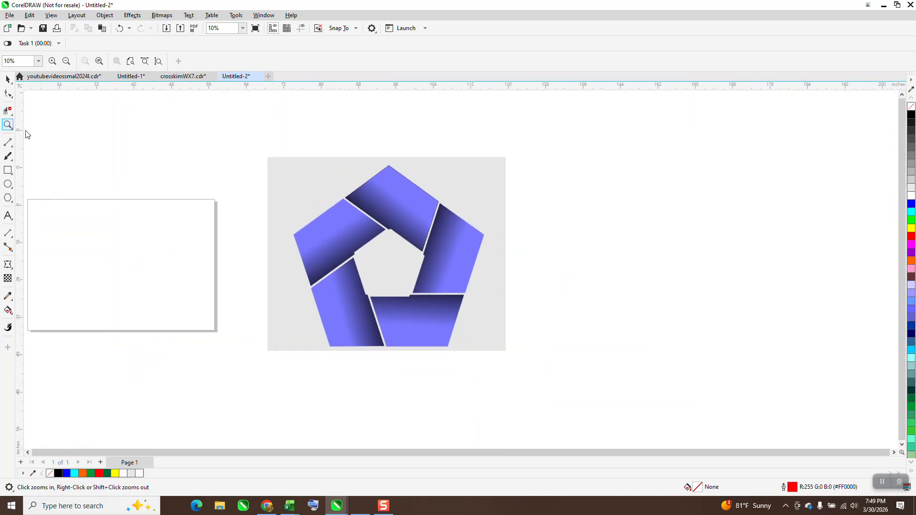
left_click_drag(34, 198, 265, 330)
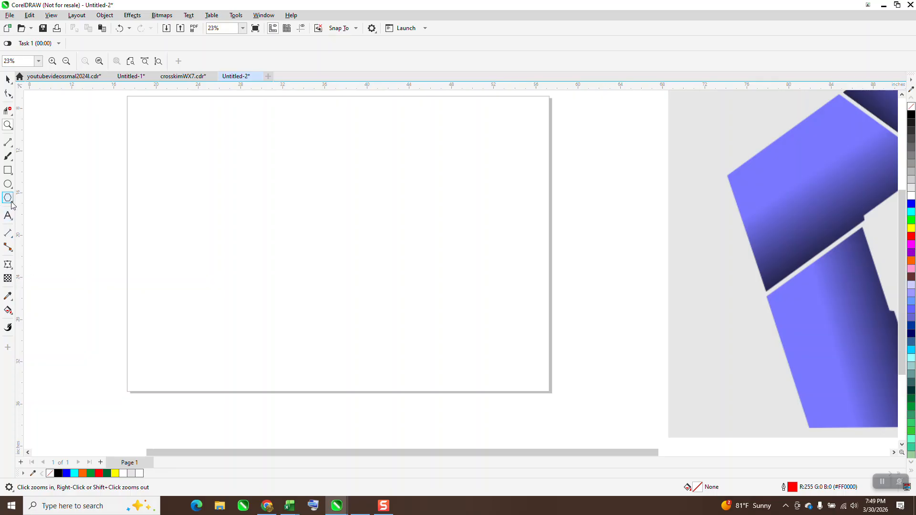
left_click(12, 205)
left_click(47, 197)
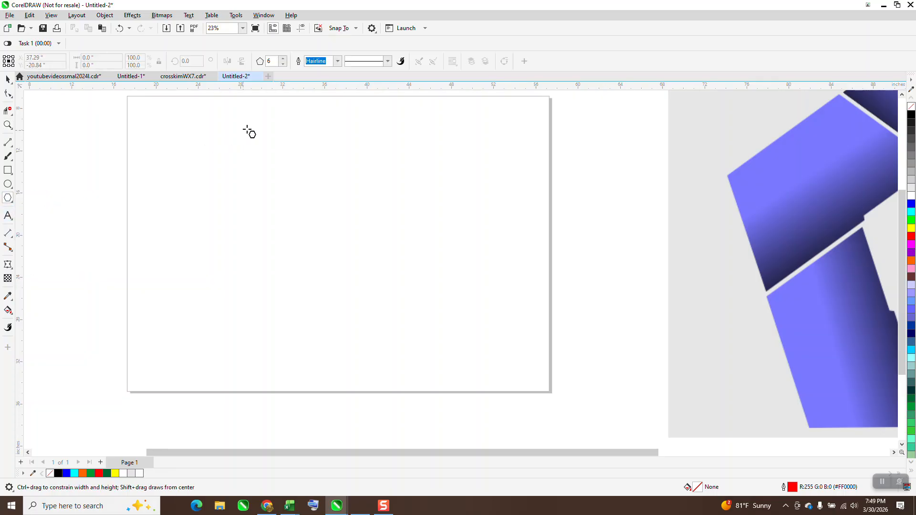
mouse_move(401, 154)
left_mouse_down()
mouse_move(382, 196)
mouse_move(246, 336)
mouse_move(261, 333)
left_mouse_up()
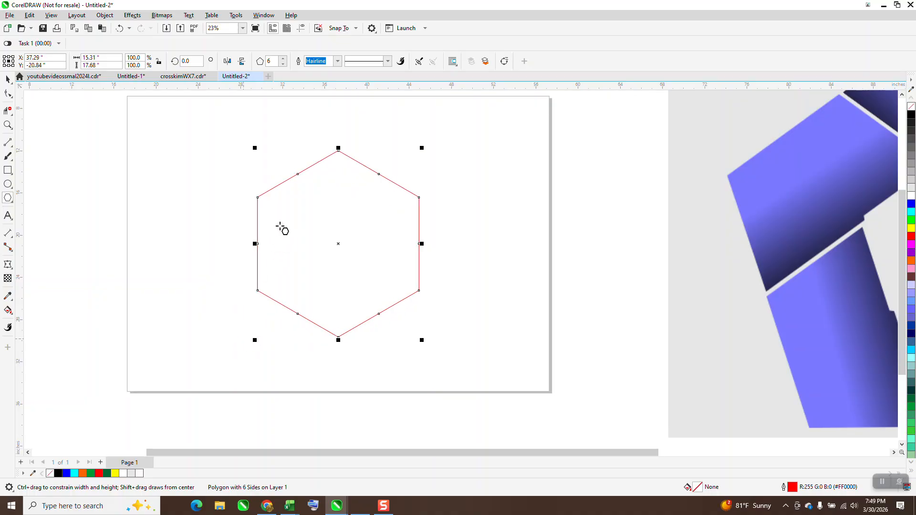
left_click(284, 64)
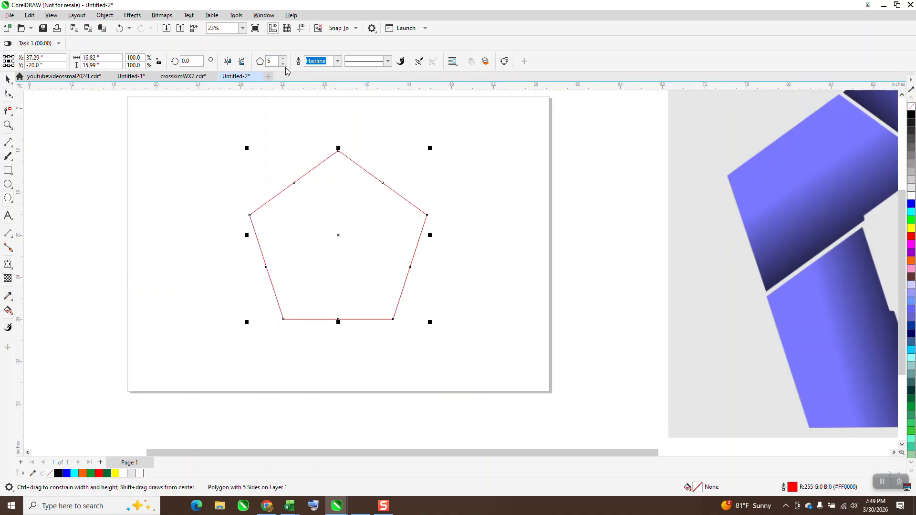
left_click(7, 79)
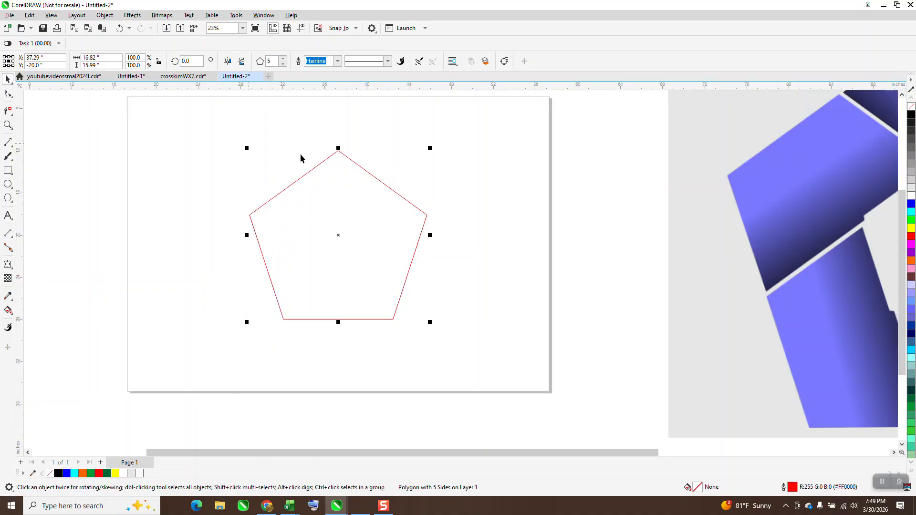
Step: Draw a smaller polygon centred on the page inside the large pentagon and set it to 5 sides, about 6.6 by 6.3 inches
left_click(7, 198)
left_click_drag(184, 145, 124, 217)
key("p")
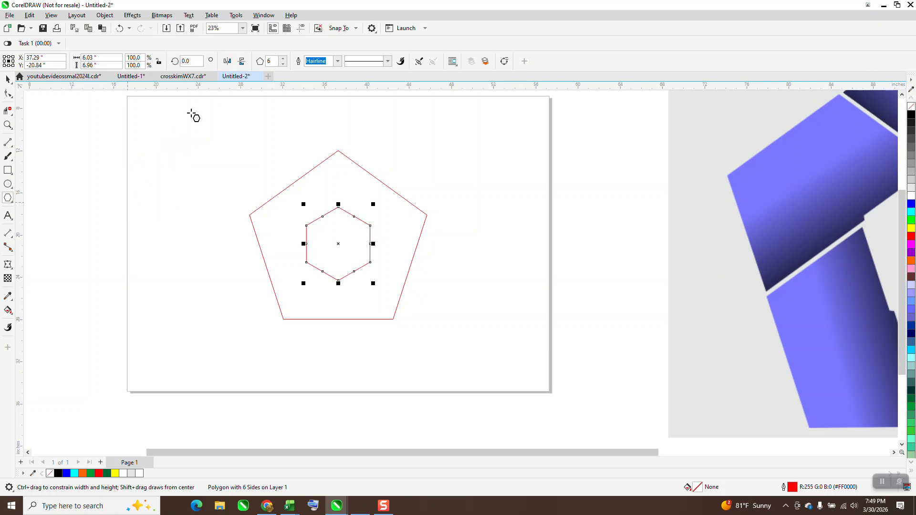
left_click(283, 65)
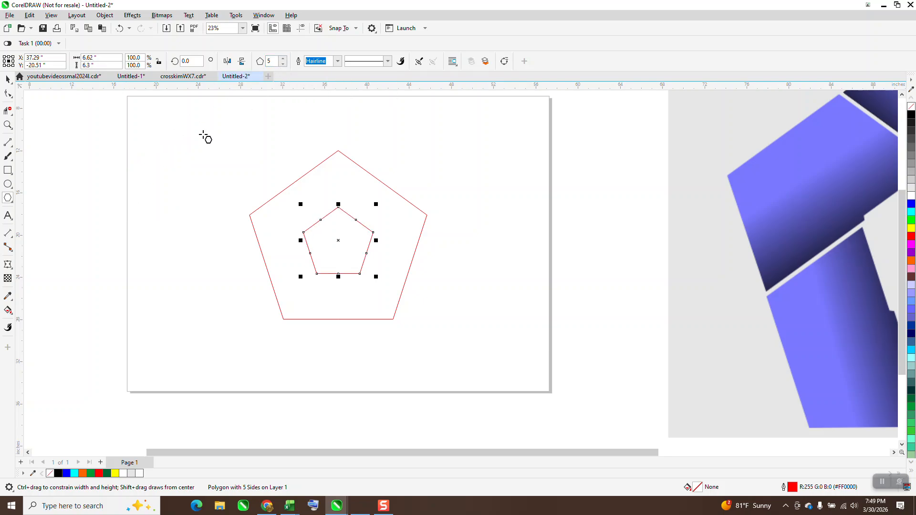
Step: Draw a 2-Point Line along the inner pentagon's upper-right edge and extend it past the outer pentagon's upper-left edge, about 8 by 5.8 inches
left_click(7, 125)
left_click_drag(221, 129, 476, 330)
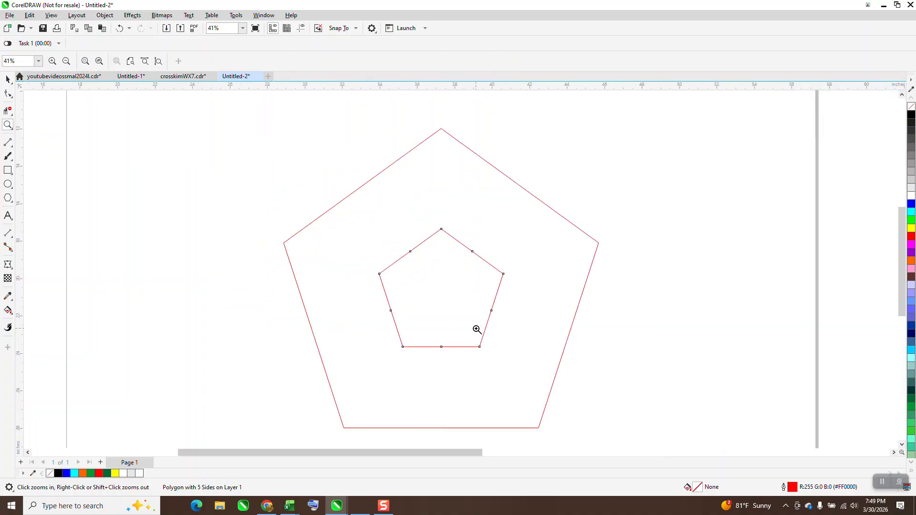
left_click(12, 150)
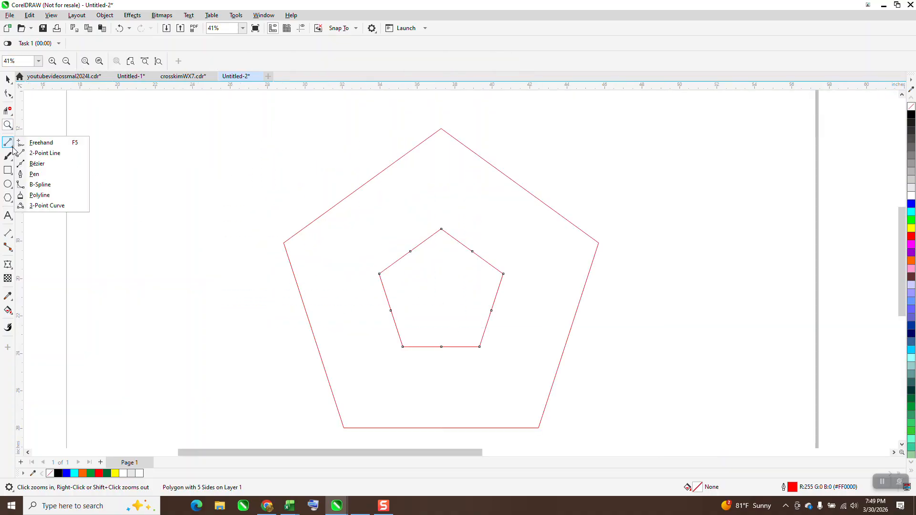
left_click(38, 153)
mouse_move(507, 280)
left_mouse_down()
mouse_move(447, 231)
mouse_move(408, 235)
left_mouse_up()
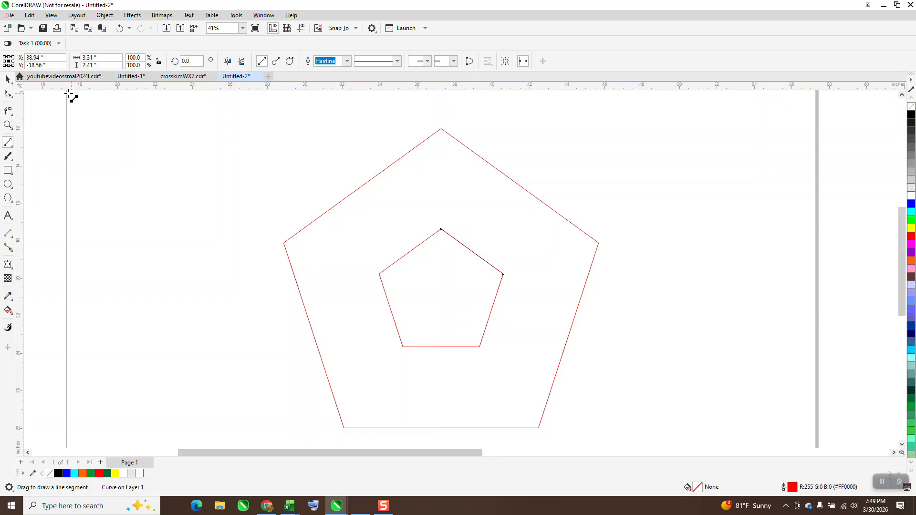
left_click(8, 80)
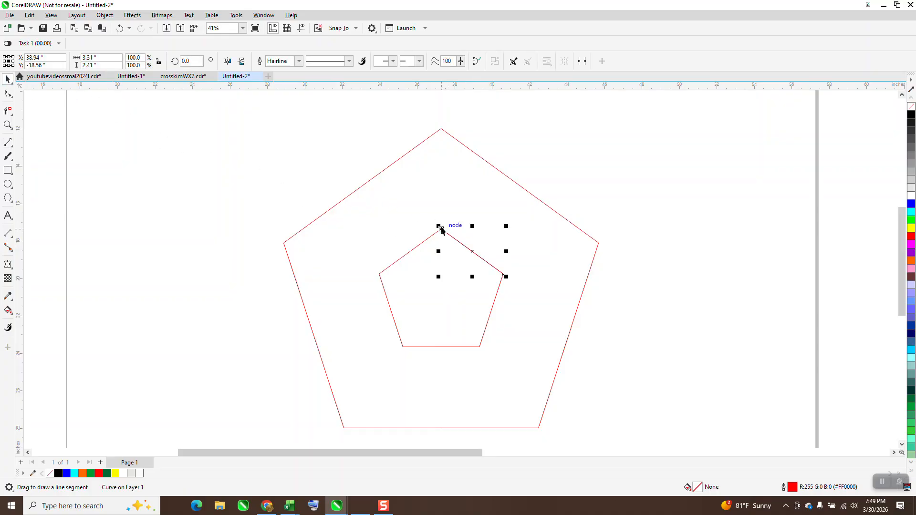
left_click_drag(439, 227, 350, 162)
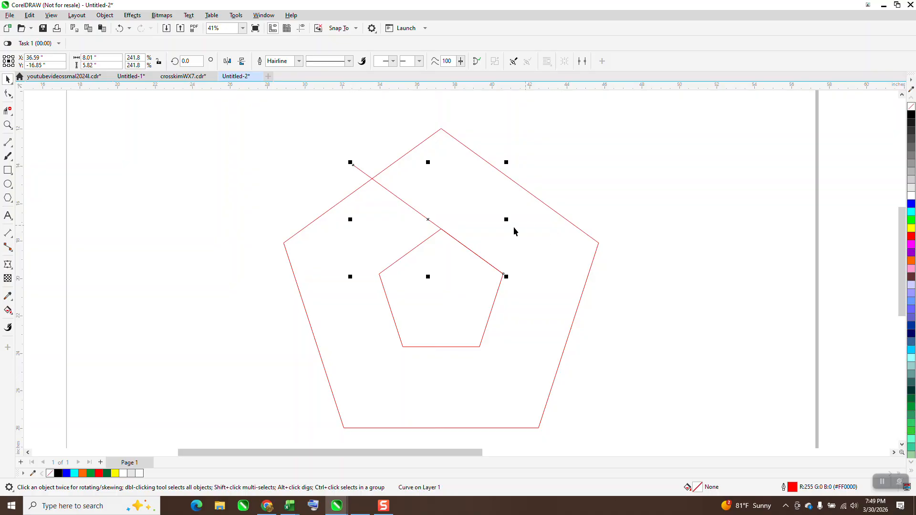
Step: Draw a 2-Point Line along the inner pentagon's lower-right edge, meeting the extended line at the right corner
left_click(14, 149)
left_click(36, 151)
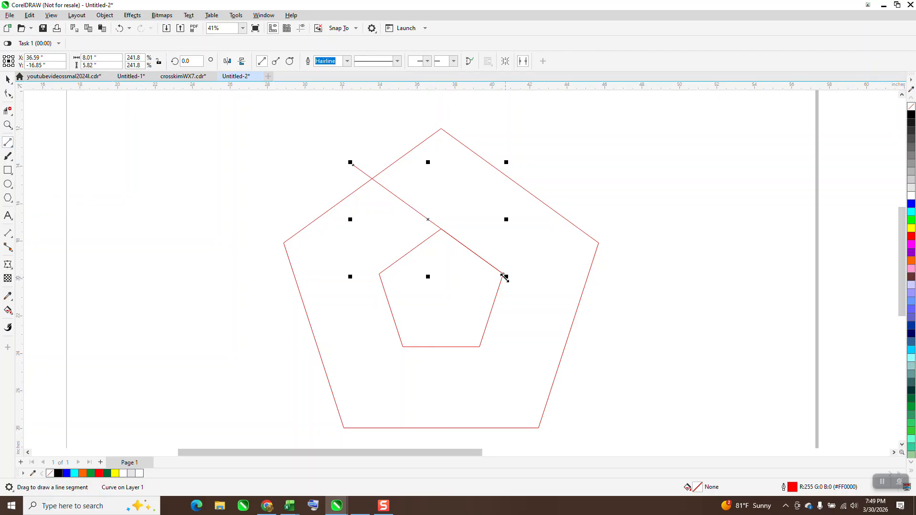
left_click_drag(482, 341, 504, 274)
left_click(8, 78)
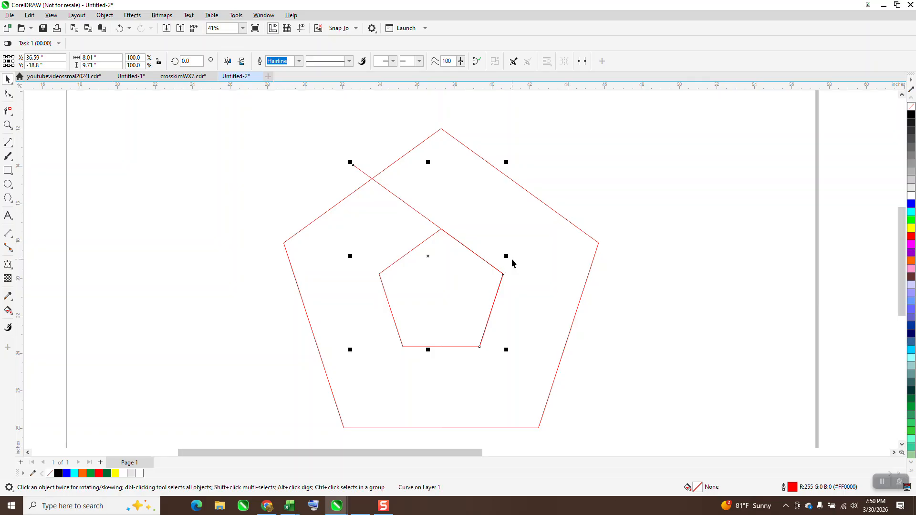
Step: Split the two-segment curve at its node on the inner pentagon's right corner
left_click(7, 125)
left_click_drag(459, 245, 554, 308)
left_click(8, 94)
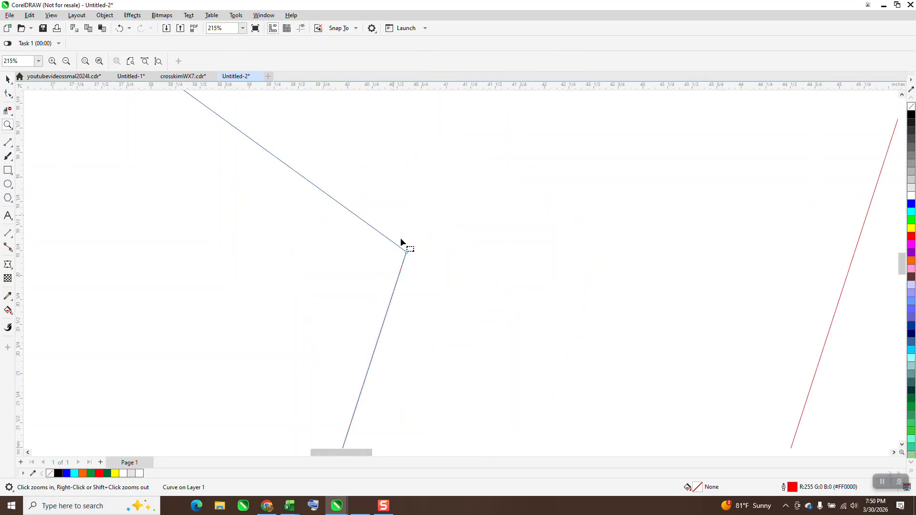
right_click(407, 253)
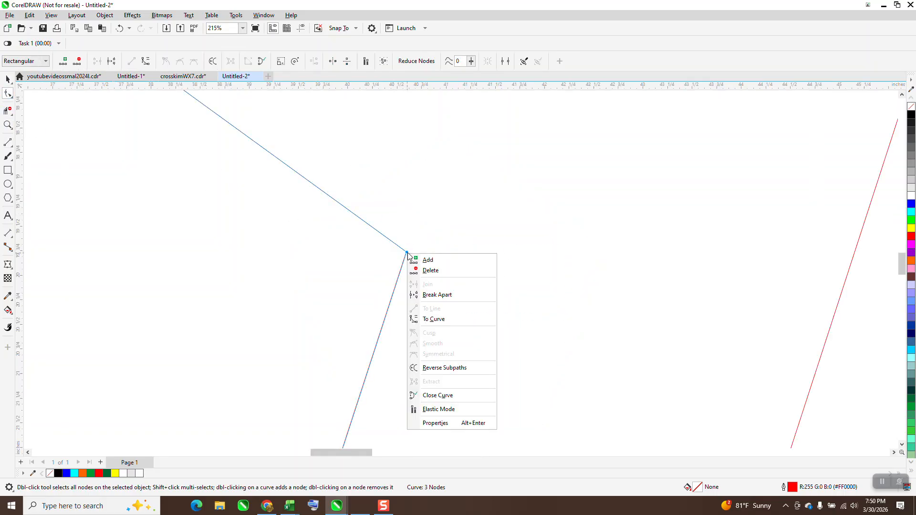
left_click(451, 295)
scroll(445, 252, "down", 4)
scroll(442, 249, "down", 1)
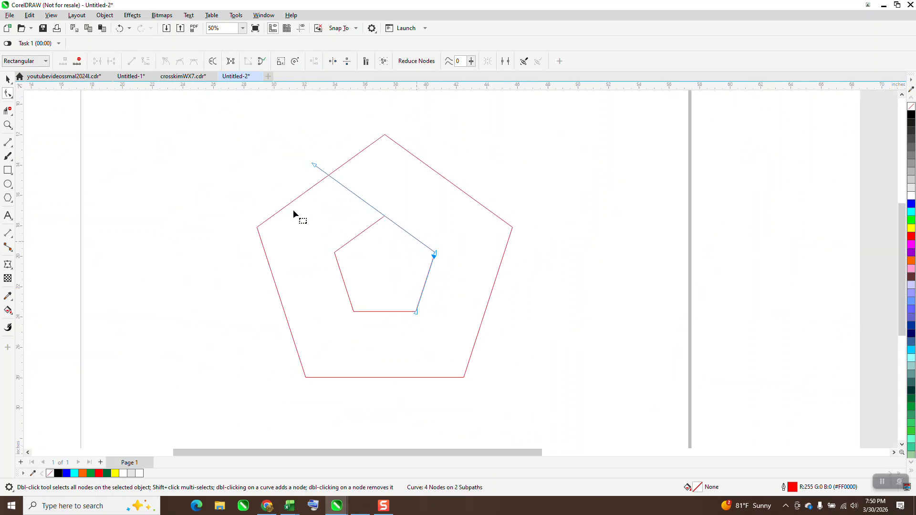
left_click(7, 79)
left_click_drag(184, 129, 458, 315)
left_click(104, 15)
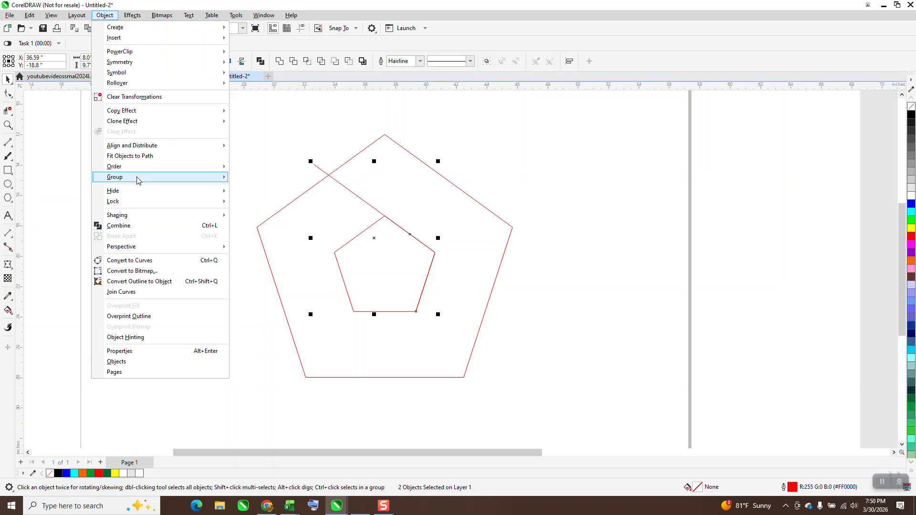
left_click(405, 256)
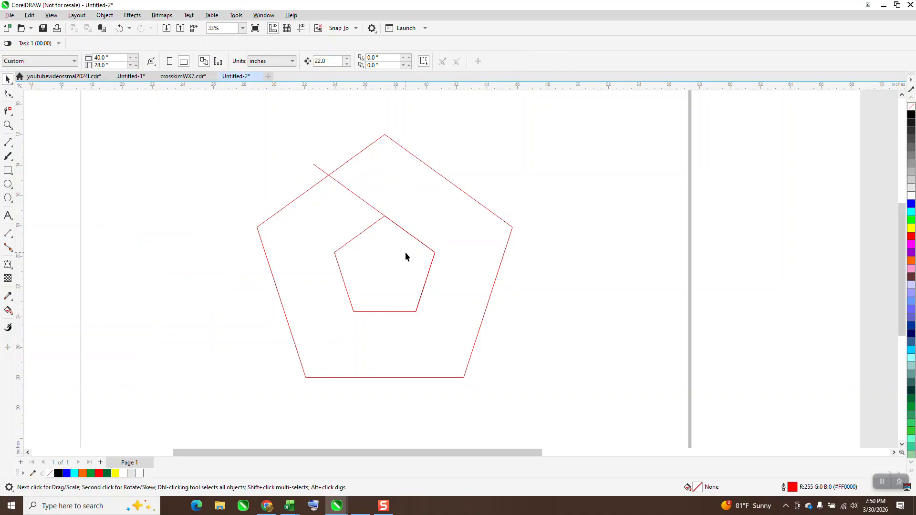
Step: Break the split curve apart into two separate line objects
left_click(433, 268)
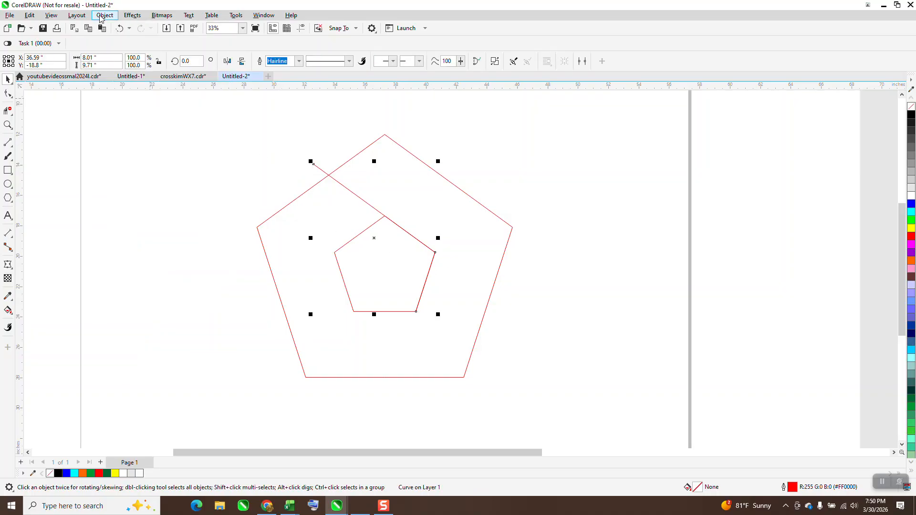
left_click(104, 15)
left_click(135, 237)
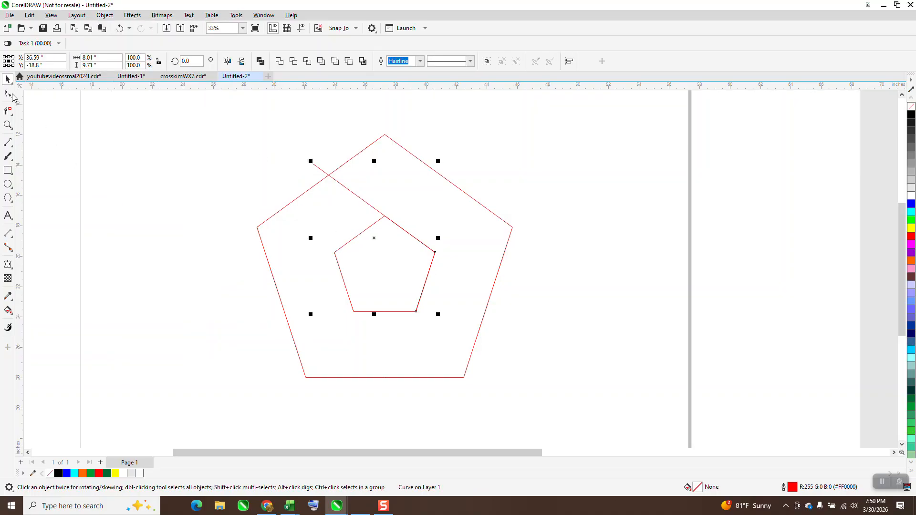
left_click(474, 239)
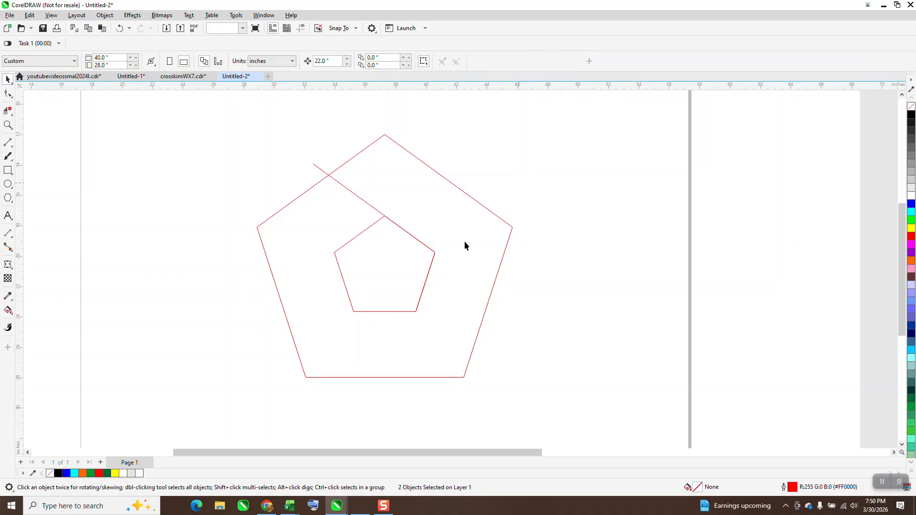
Step: Extend the line on the inner pentagon's lower-right edge upward past the outer pentagon's upper-right edge, about 3 by 9.3 inches
left_click(434, 265)
left_click_drag(436, 249, 481, 168)
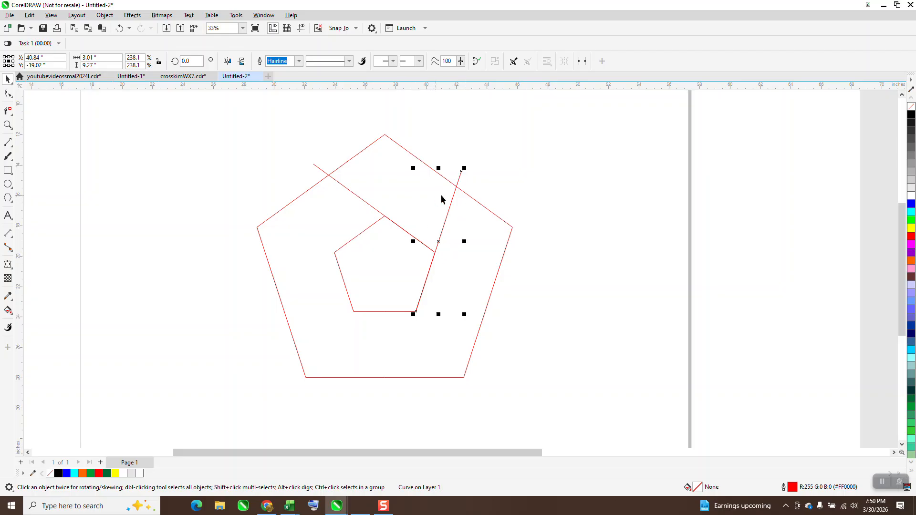
scroll(339, 199, "down", 1)
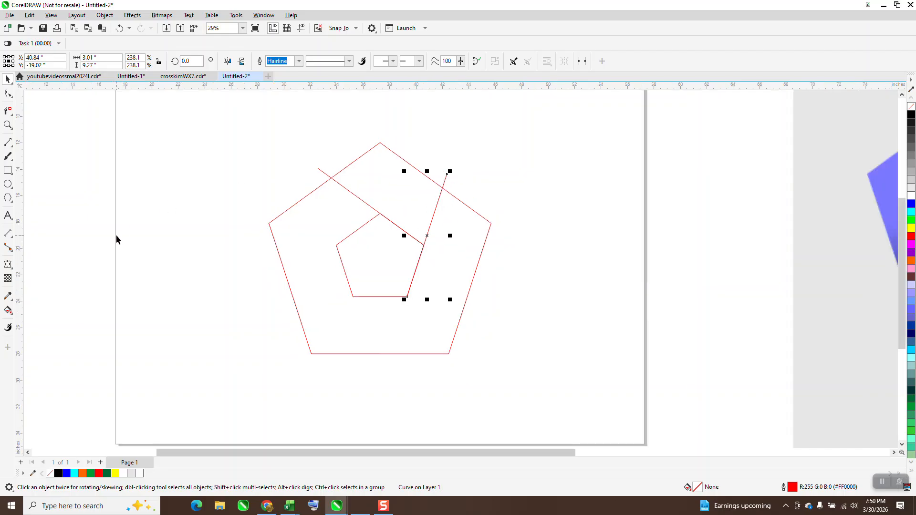
left_click(233, 151)
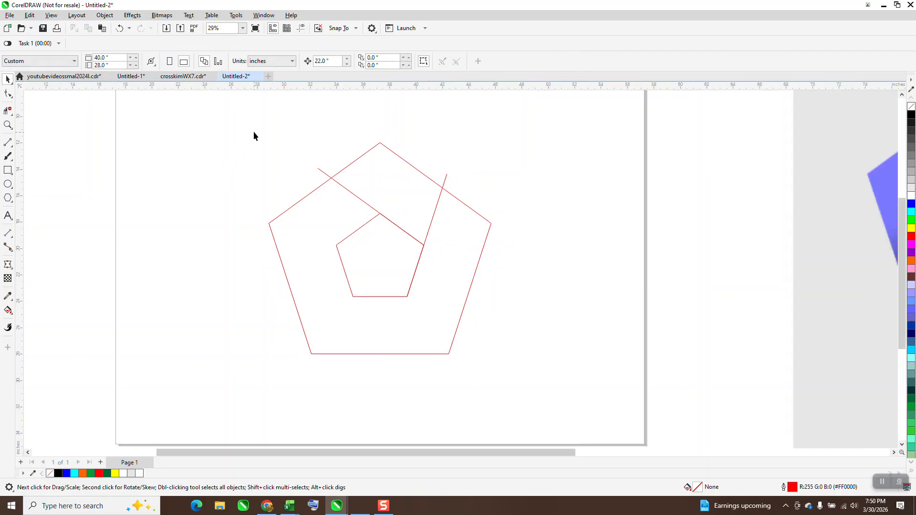
Step: Fill the enclosed top region between the two extended lines and the outer pentagon with blue using Smart Fill
left_click(7, 311)
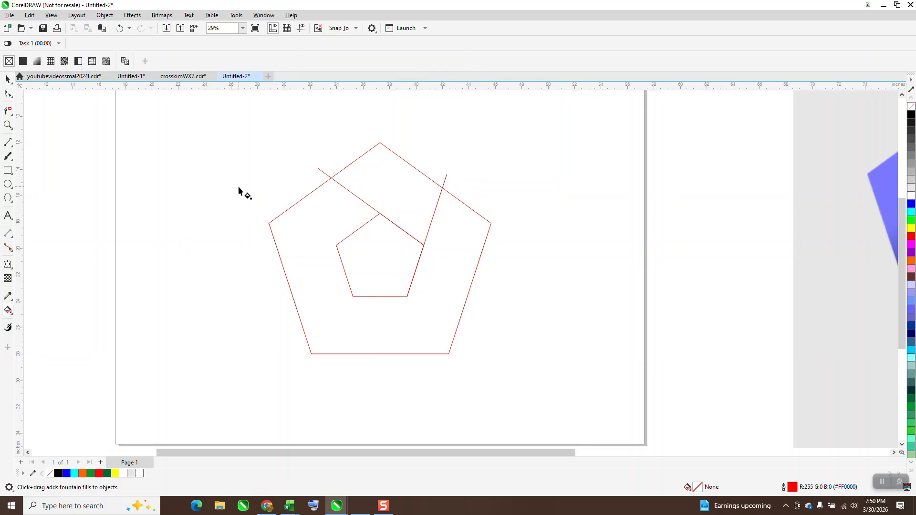
left_click(12, 313)
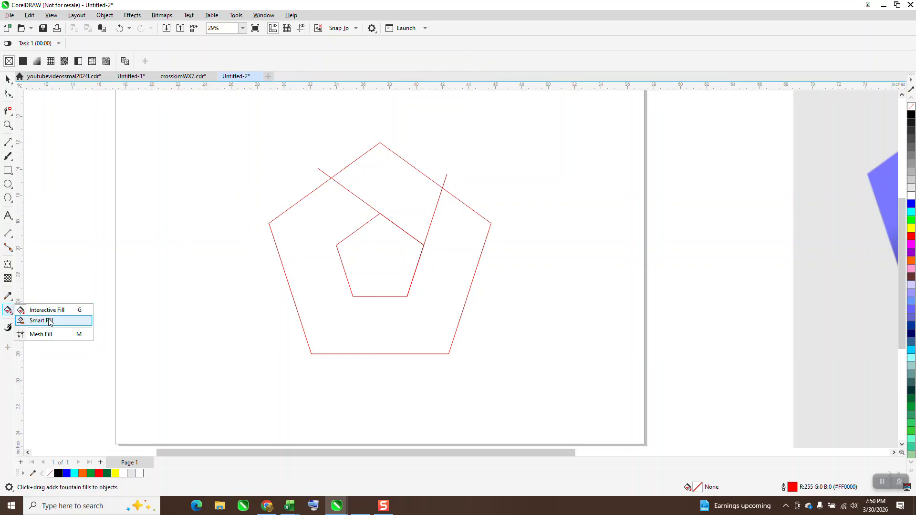
left_click(41, 321)
left_click(387, 173)
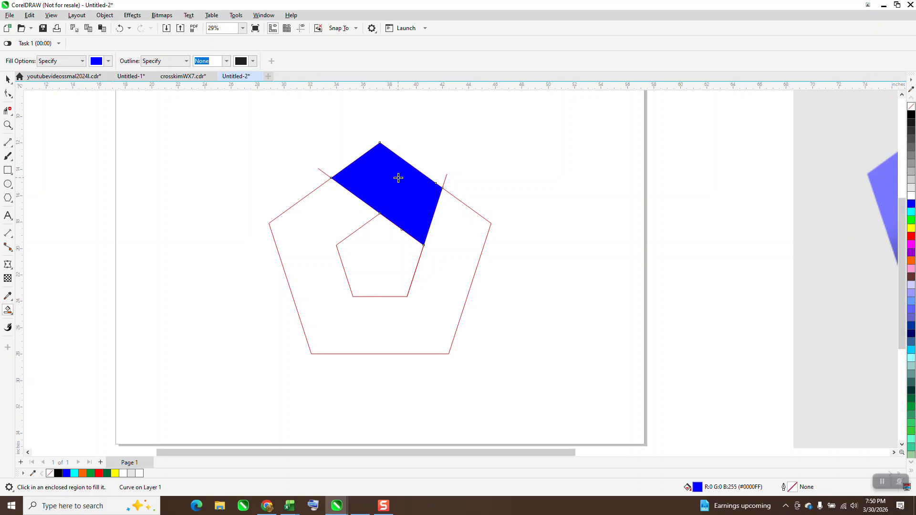
Step: Nudge the blue piece 22 inches to the right, off the pentagon, and change it to a black hairline outline without fill
key("Right")
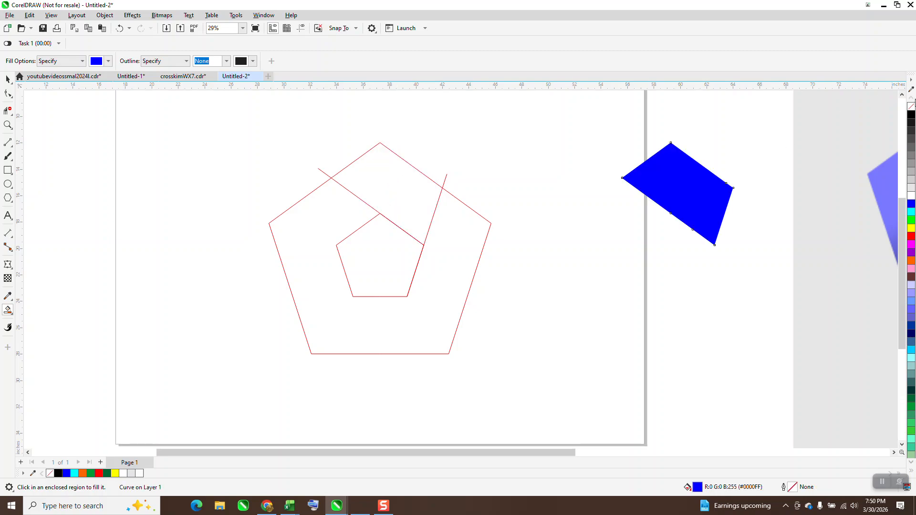
left_click(911, 112)
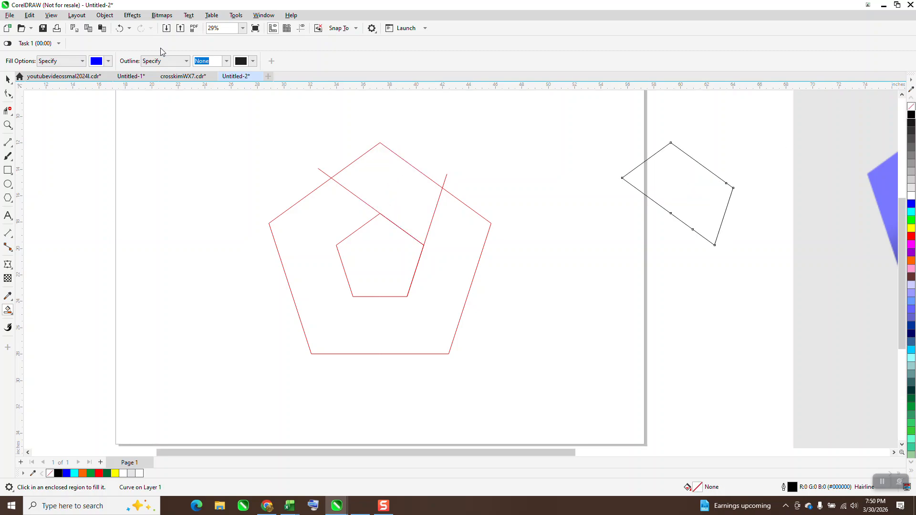
Step: Try a one-step inside contour with a 0.1 inch offset on the black outlined piece, and undo it
left_click(136, 17)
left_click(161, 233)
left_click(824, 132)
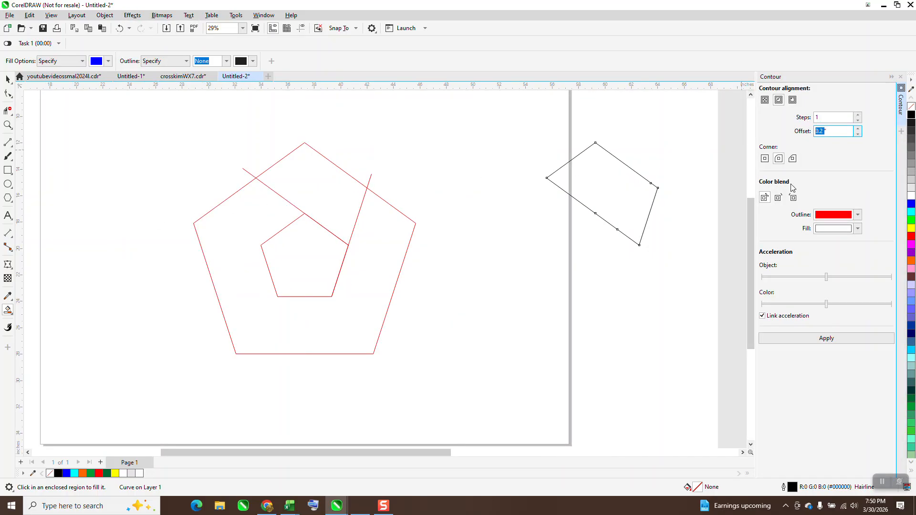
type(".1")
left_click(835, 340)
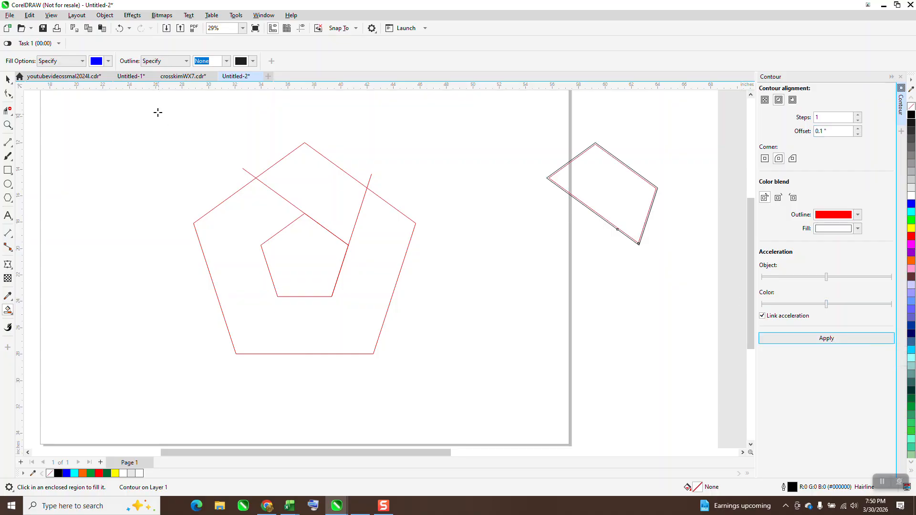
left_click(119, 28)
Step: Apply a one-step inside contour with a 0.2 inch offset to the black outlined piece
left_click(835, 132)
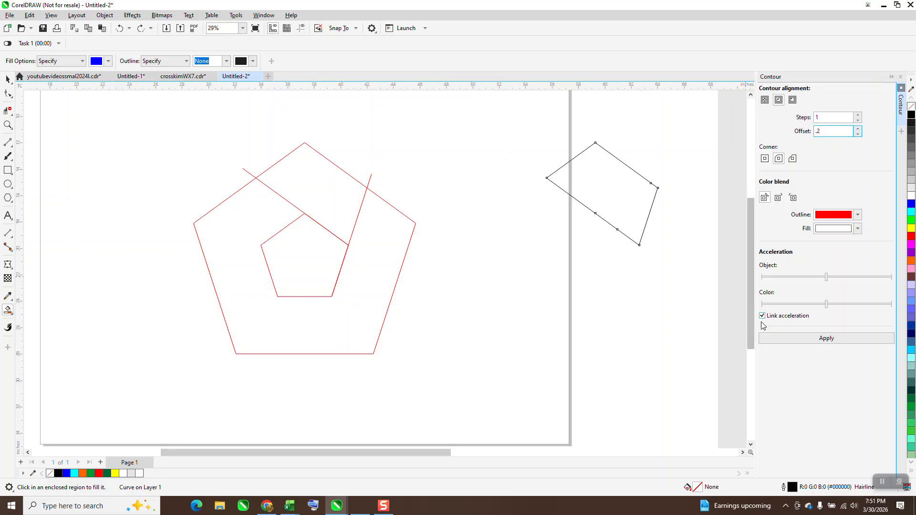
left_click(819, 338)
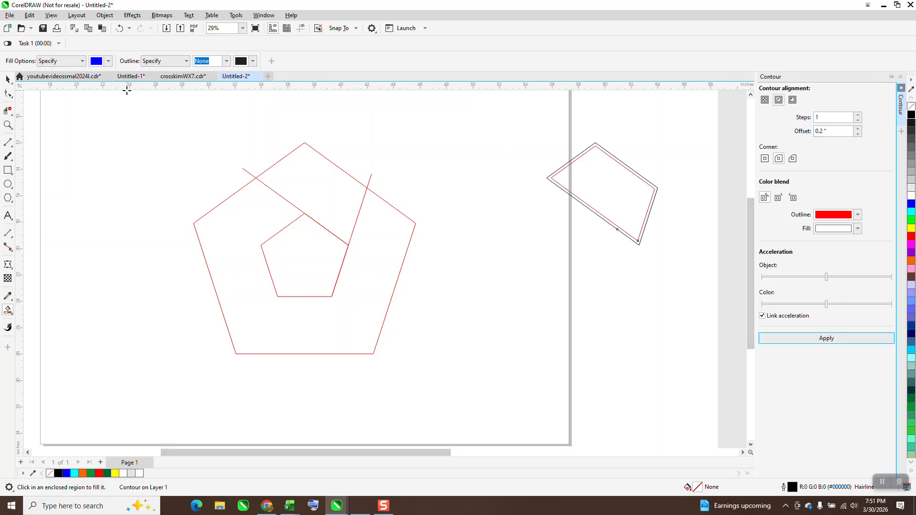
Step: Fill the area inside the inner contour line of the offset piece with blue using Smart Fill
left_click(8, 79)
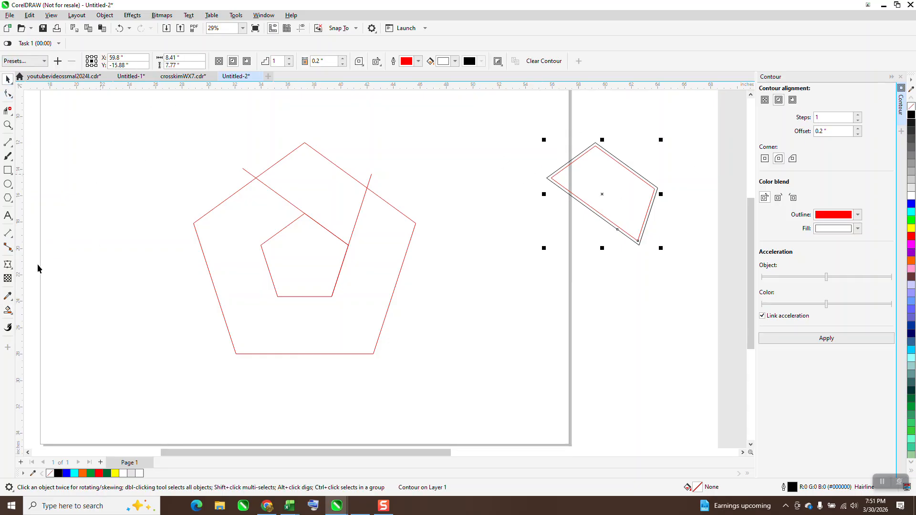
left_click(7, 310)
left_click(592, 170)
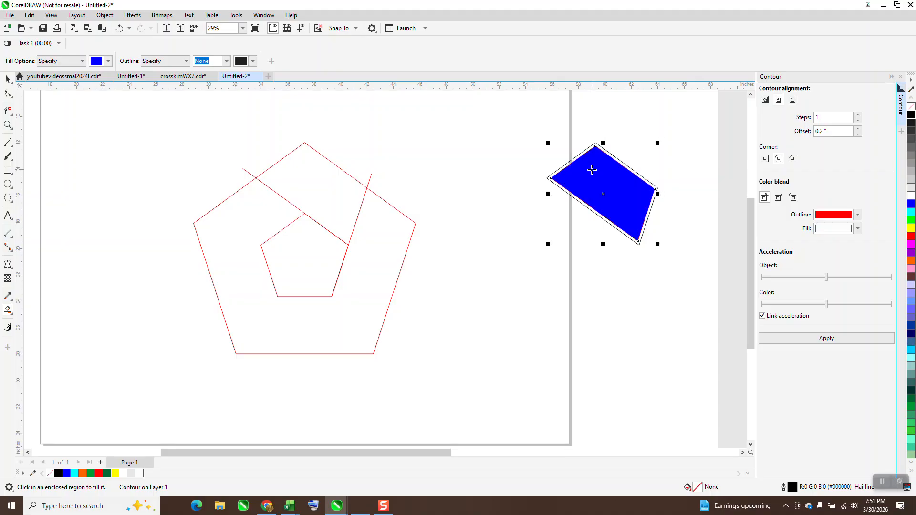
Step: Nudge the new blue piece 22 inches left onto the pentagon's top region and change it to a black hairline outline without fill
key("c")
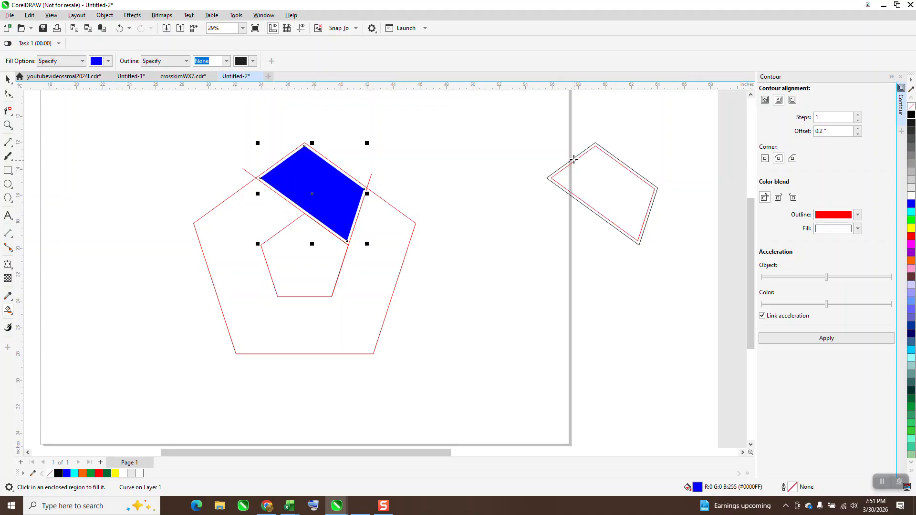
left_click(911, 108)
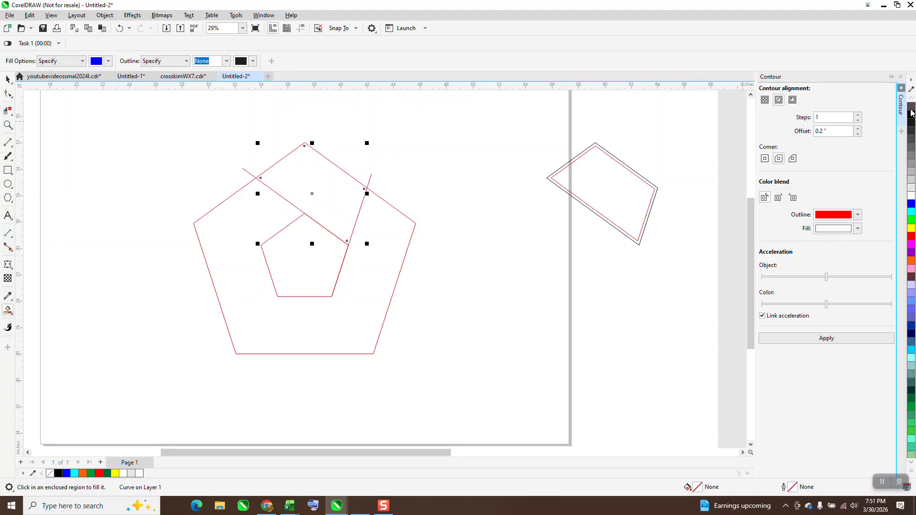
right_click(912, 115)
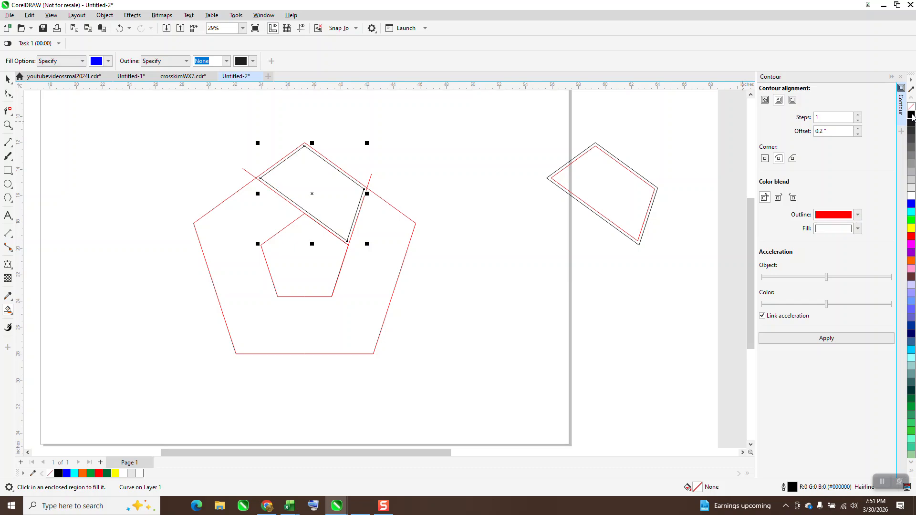
Step: Check the inner corner notch in the reference logo and add two adjacent nodes on the outlined segment's lower edge near the inner pentagon's apex
scroll(477, 219, "down", 4)
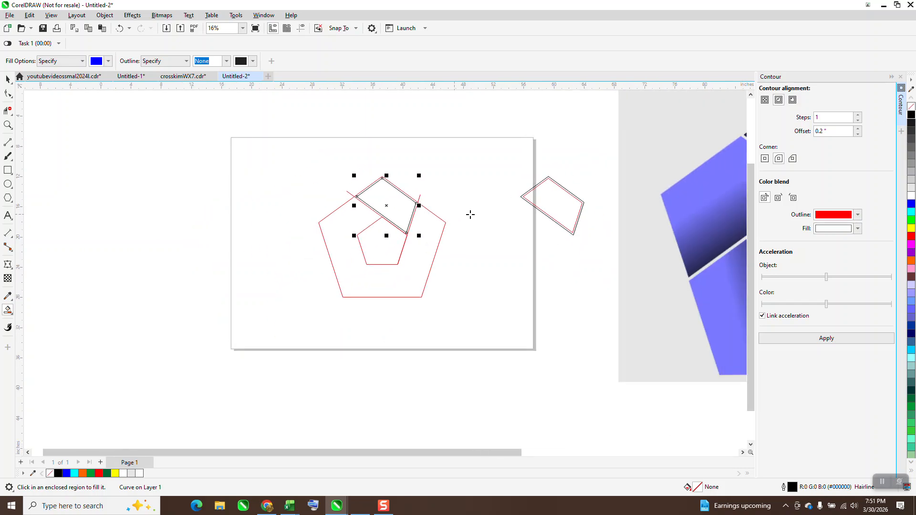
left_click(8, 125)
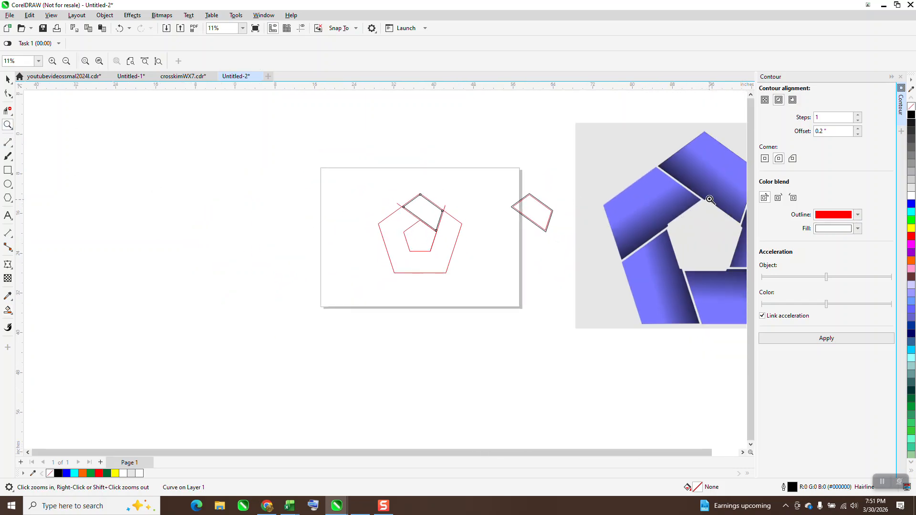
left_click_drag(695, 188, 725, 218)
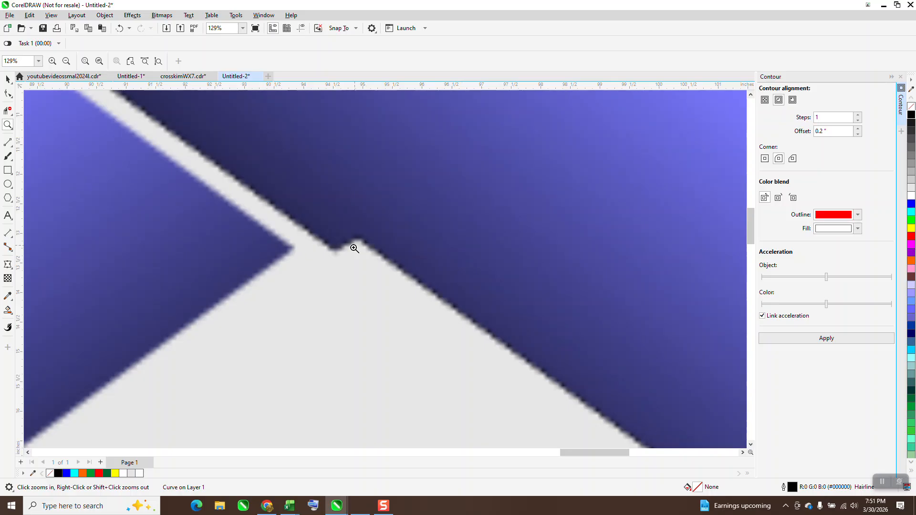
scroll(317, 246, "down", 4)
scroll(390, 229, "down", 4)
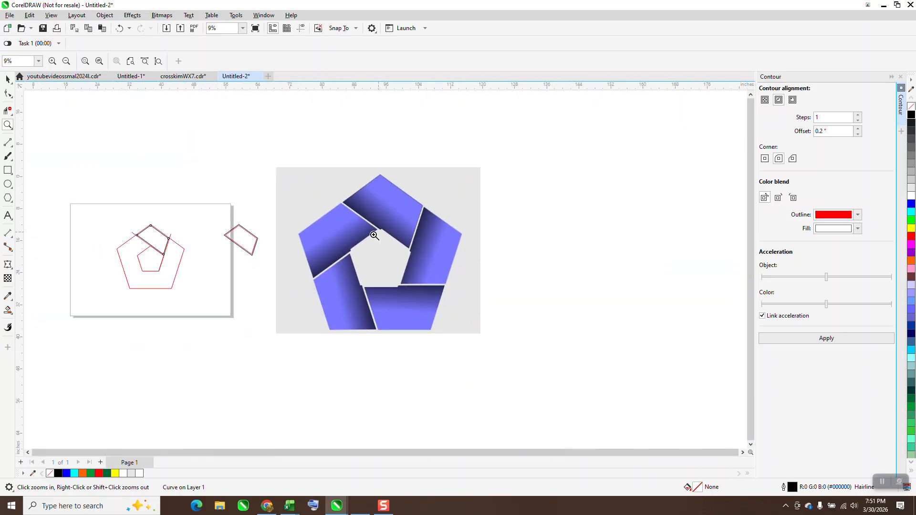
left_click_drag(124, 237, 206, 266)
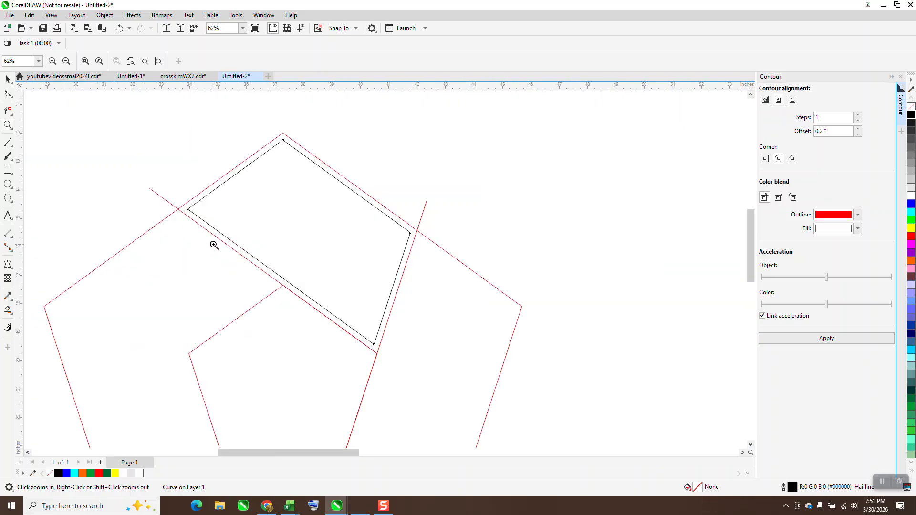
left_click(8, 93)
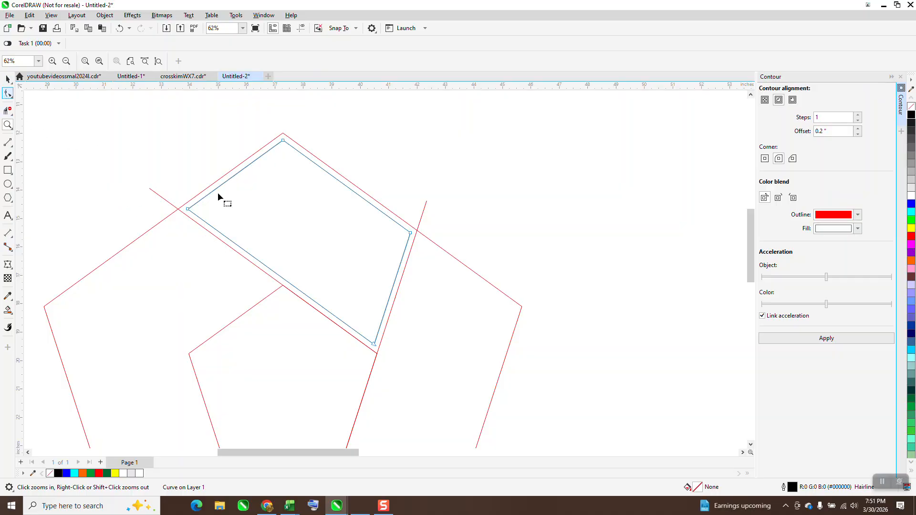
double_click(287, 284)
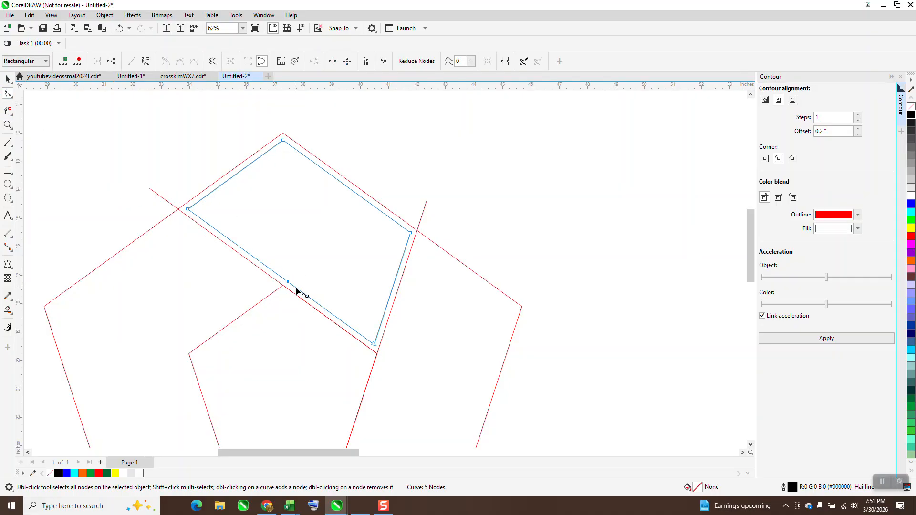
double_click(291, 285)
Step: Move the first added node onto the inner pentagon's apex and the segment's left corner node onto the extended line
left_click_drag(287, 283, 282, 284)
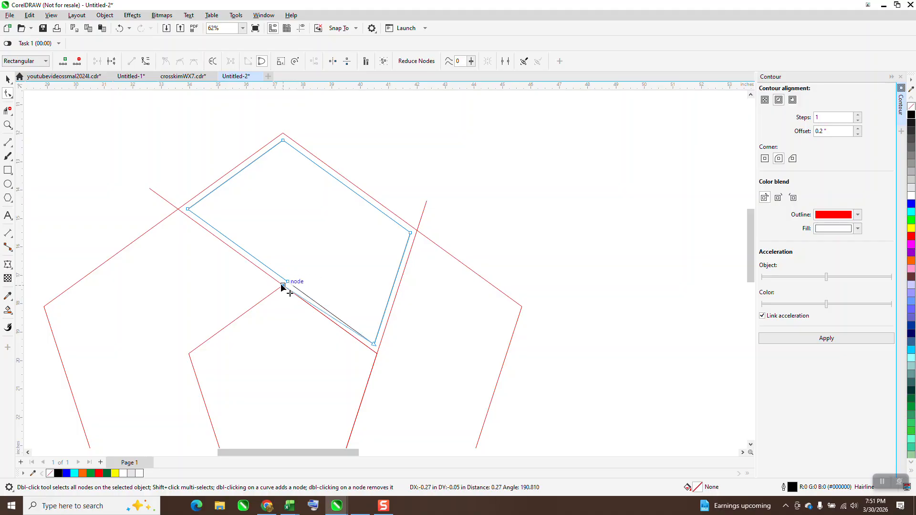
left_click(119, 28)
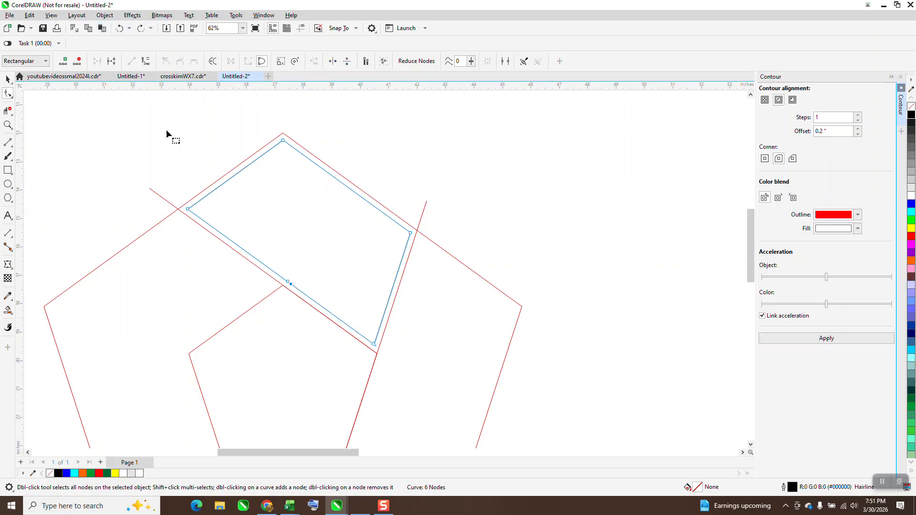
left_click_drag(288, 283, 283, 285)
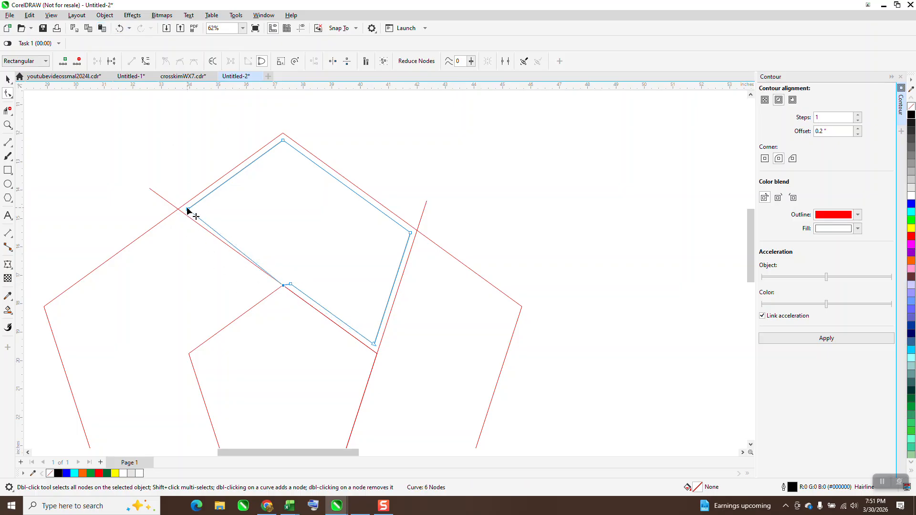
left_click_drag(188, 209, 183, 213)
Step: Compare with the reference notch and shift the second added node slightly up and left to shape the segment's small step
scroll(231, 223, "down", 5)
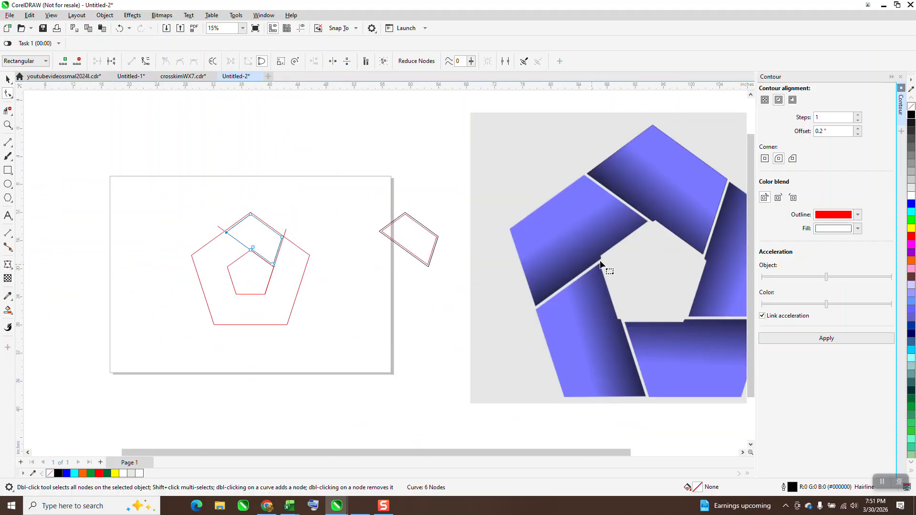
left_click(8, 125)
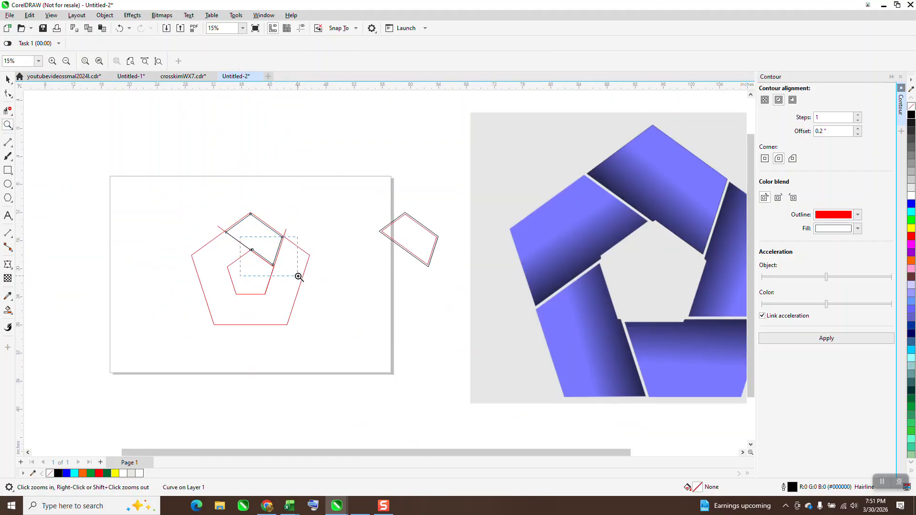
left_click_drag(299, 277, 298, 276)
left_click(8, 94)
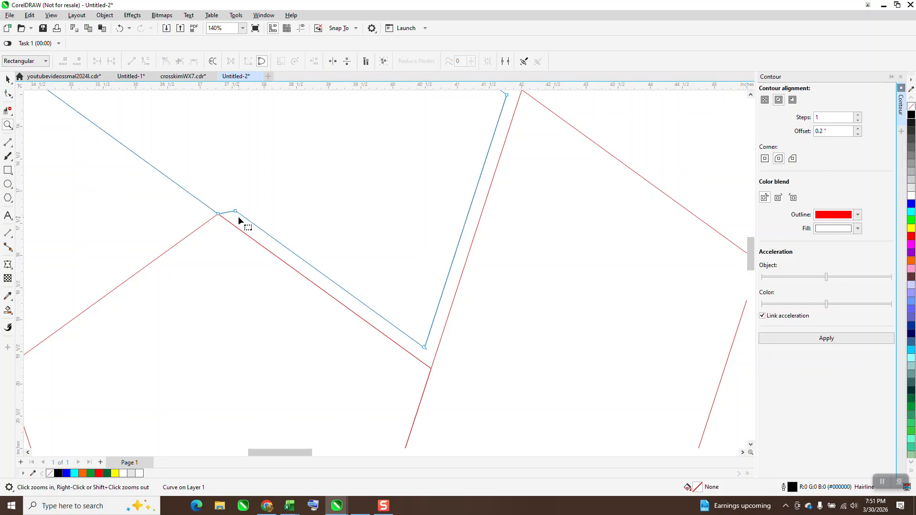
left_click_drag(235, 210, 230, 206)
scroll(268, 213, "down", 2)
scroll(268, 213, "down", 1)
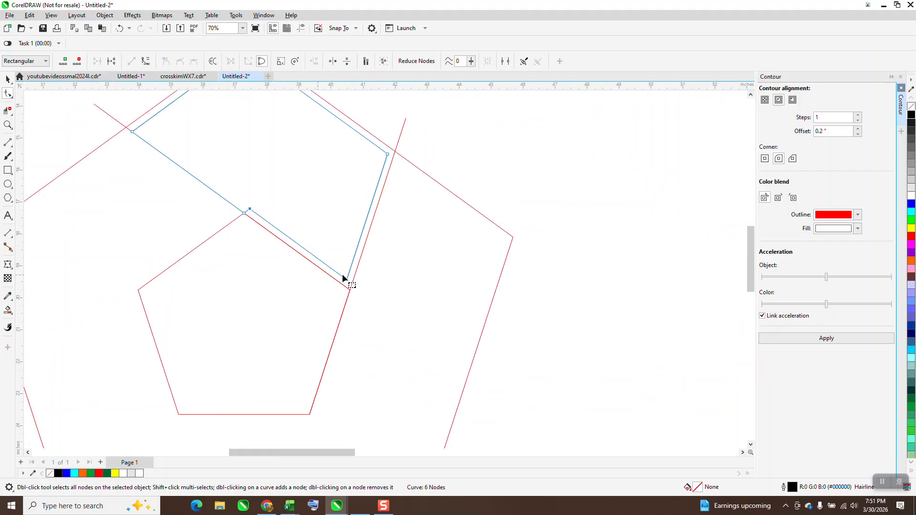
scroll(313, 258, "down", 1)
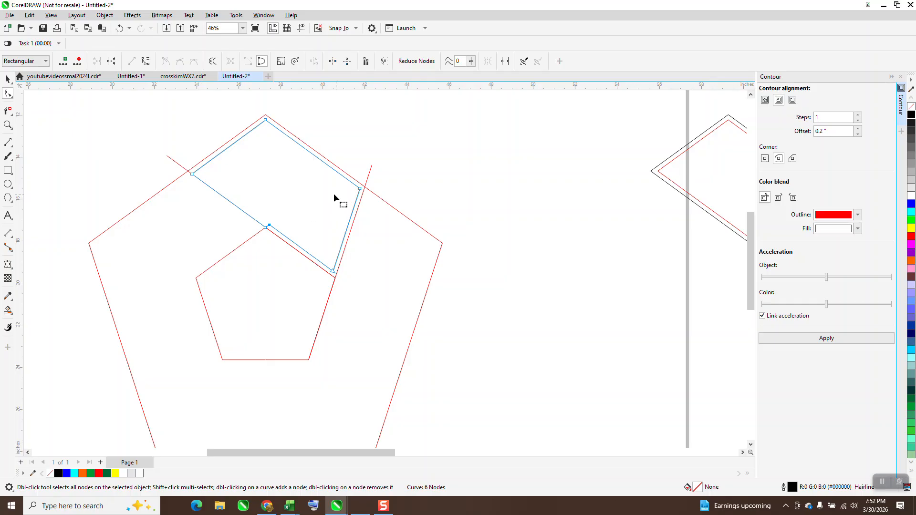
Step: Fill the notched segment with blue using Smart Fill and nudge the blue piece 22 inches left, off the pentagon
left_click(8, 78)
scroll(274, 195, "down", 1)
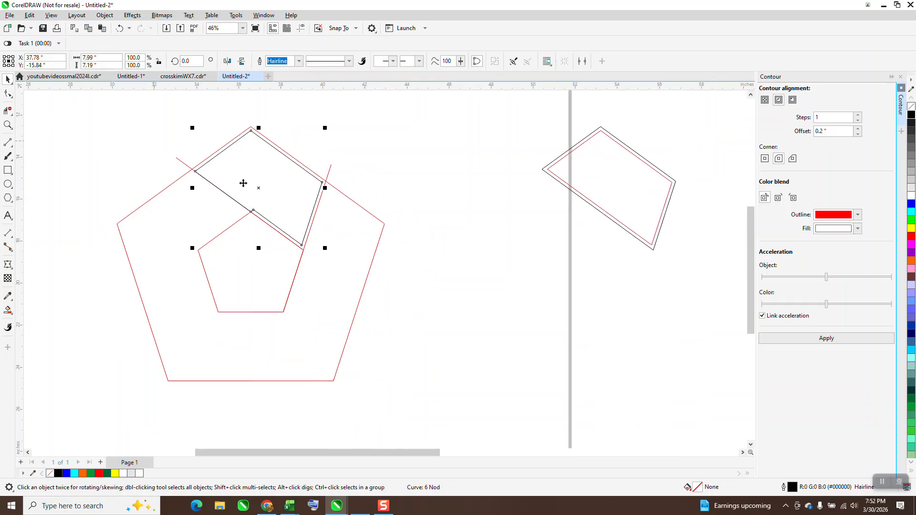
left_click(8, 310)
left_click(253, 173)
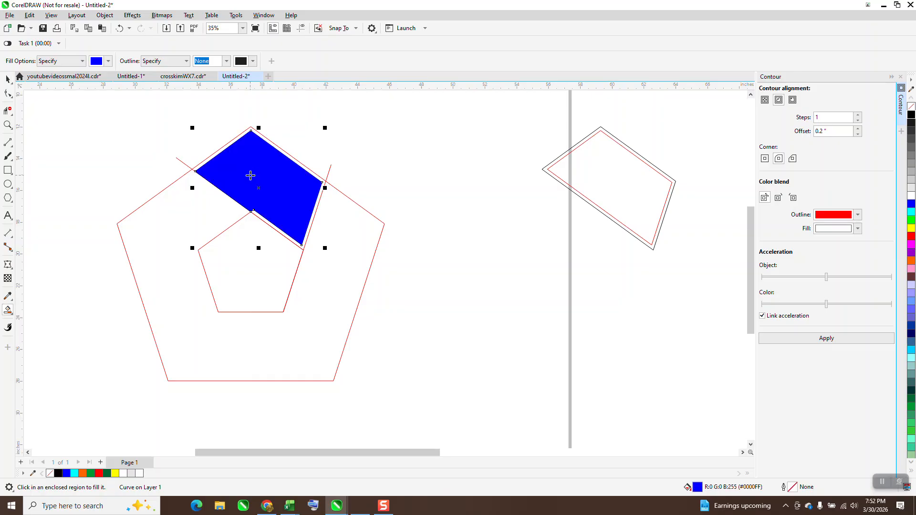
left_click(7, 79)
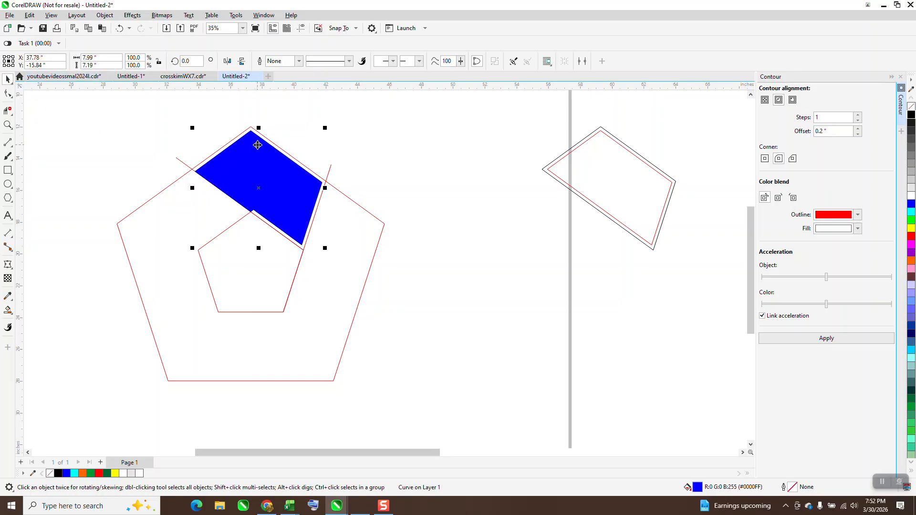
key("Left")
scroll(86, 149, "down", 1)
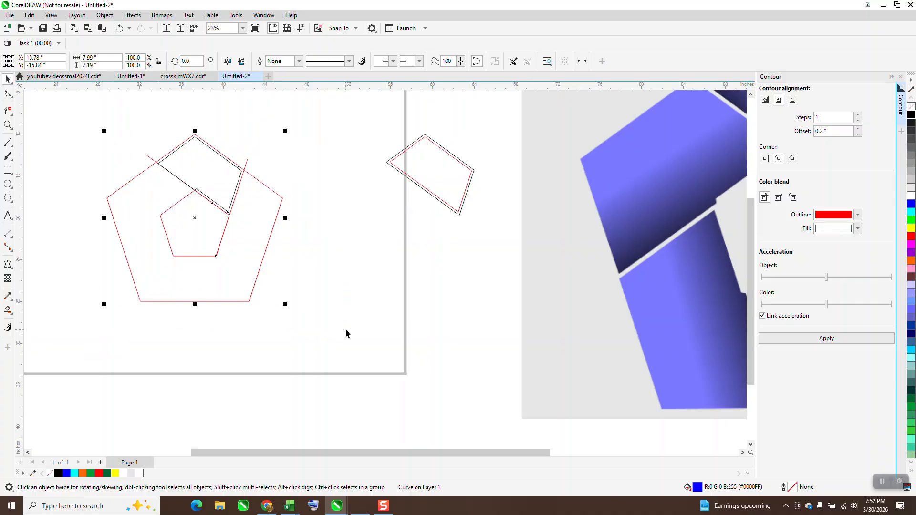
Step: Move the pentagons, extended lines and black outlined segment down off the page, and nudge the blue piece 22 inches back right
left_click_drag(345, 332, 346, 334)
key("Down")
key("Down")
scroll(175, 265, "down", 1)
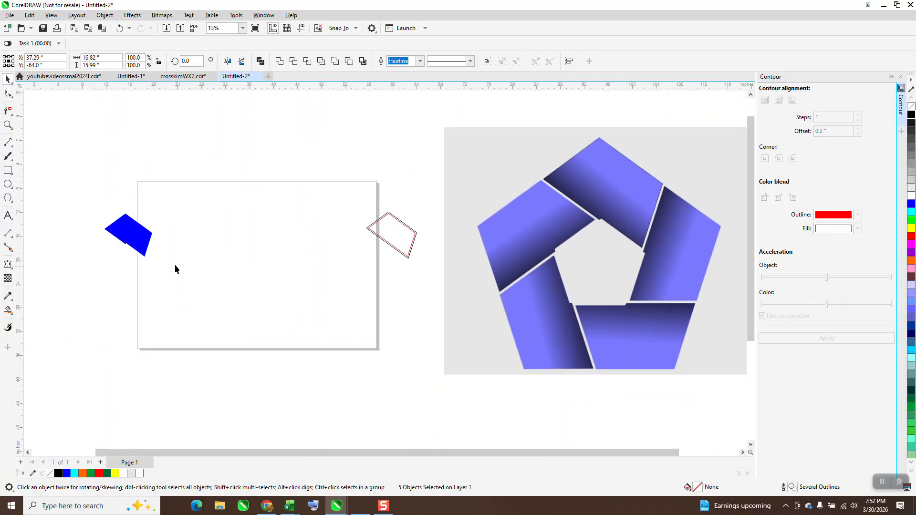
left_click(149, 246)
key("Right")
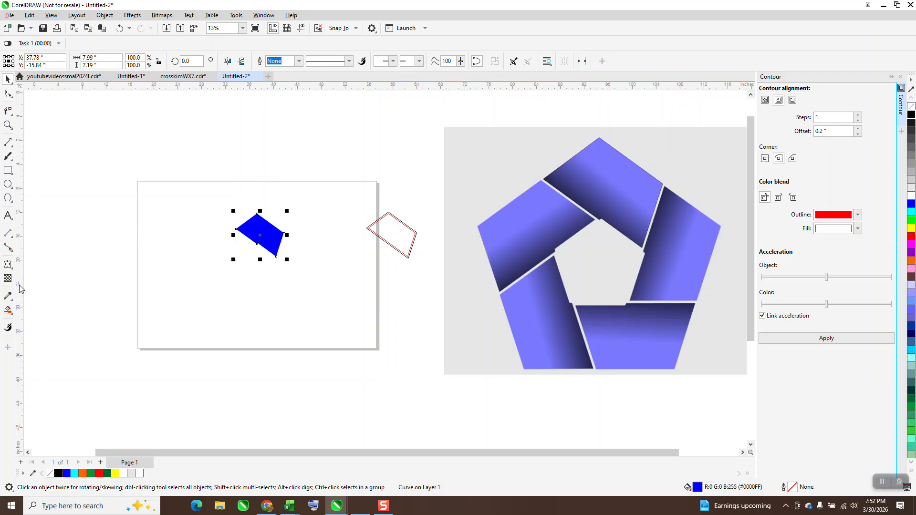
Step: Sample the light violet-blue #7979FF from the reference logo with the Color Eyedropper and apply it to the blue segment
left_click(10, 312)
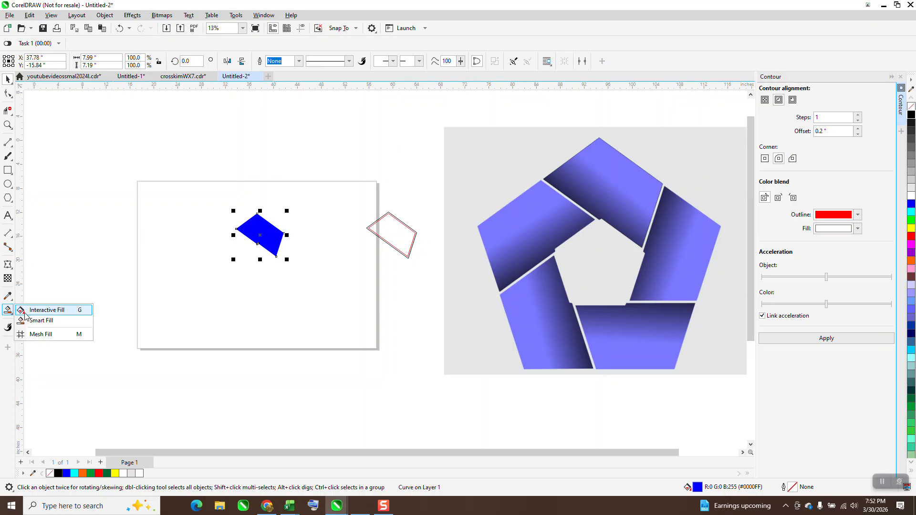
left_click(38, 310)
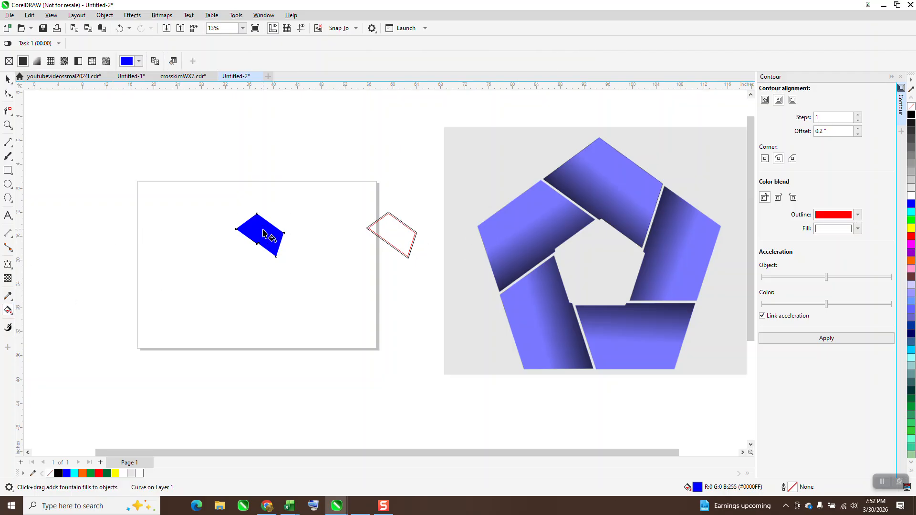
left_click(11, 299)
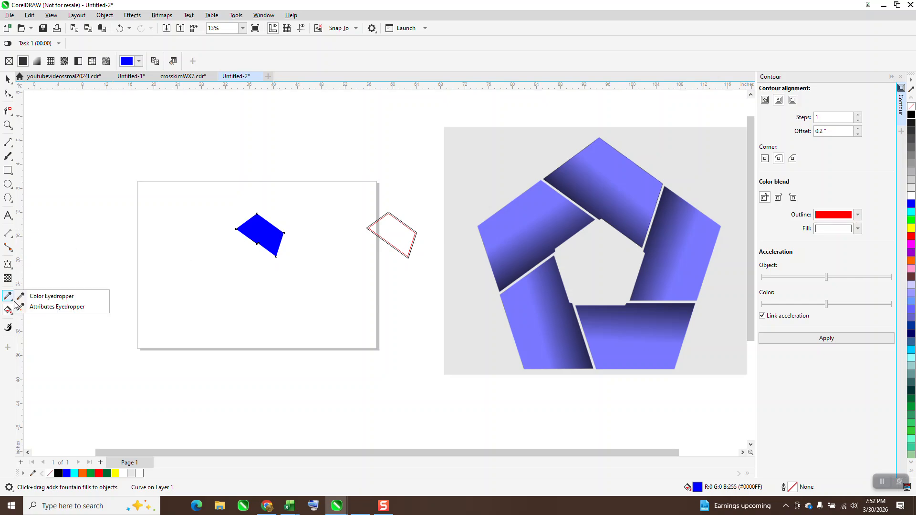
left_click(53, 297)
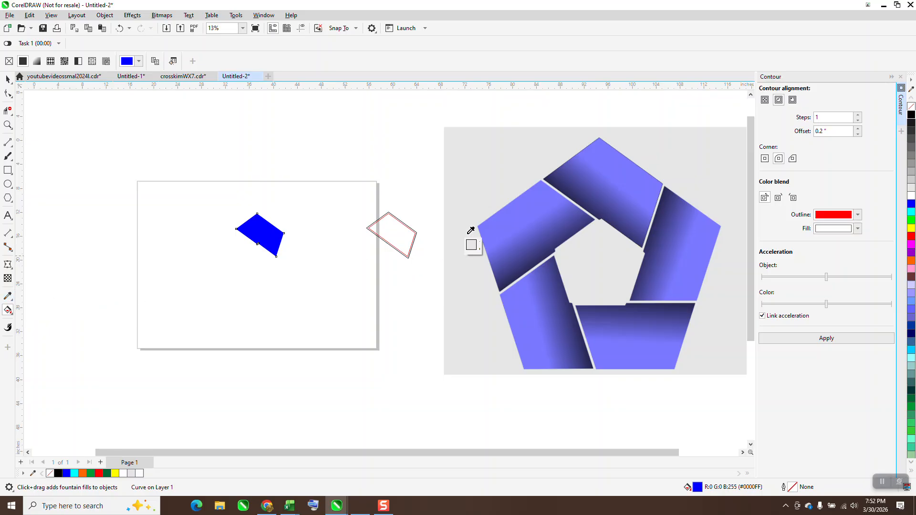
left_click(249, 221)
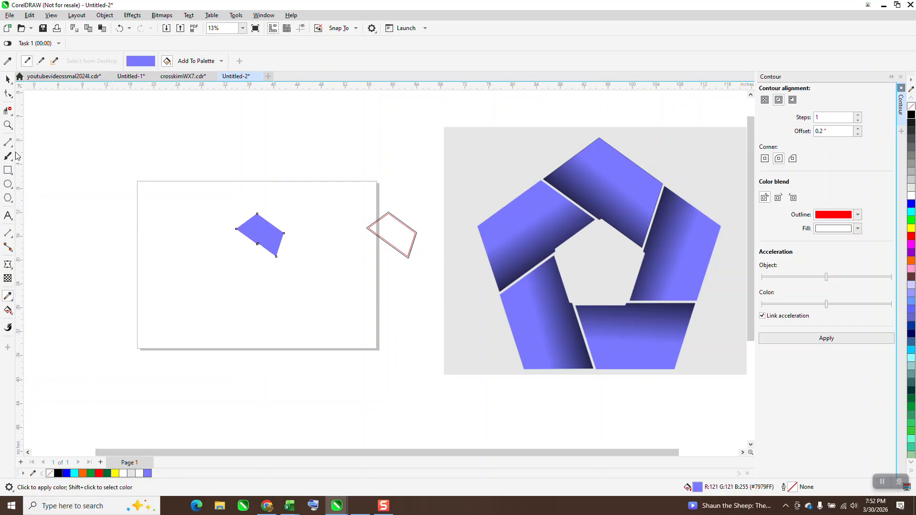
Step: Apply a linear fountain fill to the segment with Interactive Fill, running from its middle in violet-blue to black beyond its lower-left edge
left_click(8, 125)
left_click_drag(214, 219, 432, 320)
left_click(7, 310)
left_click(13, 318)
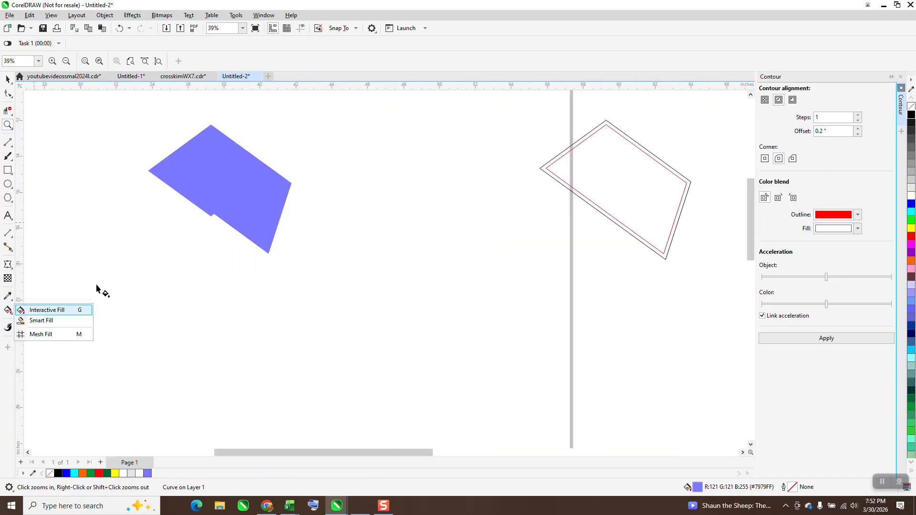
left_click(48, 307)
left_click_drag(226, 174, 177, 237)
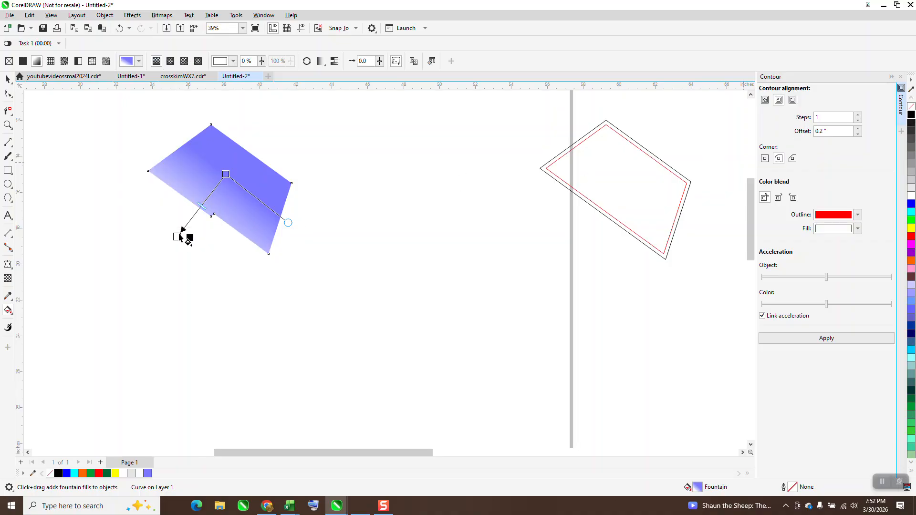
left_click_drag(181, 239, 178, 237)
scroll(222, 298, "down", 5)
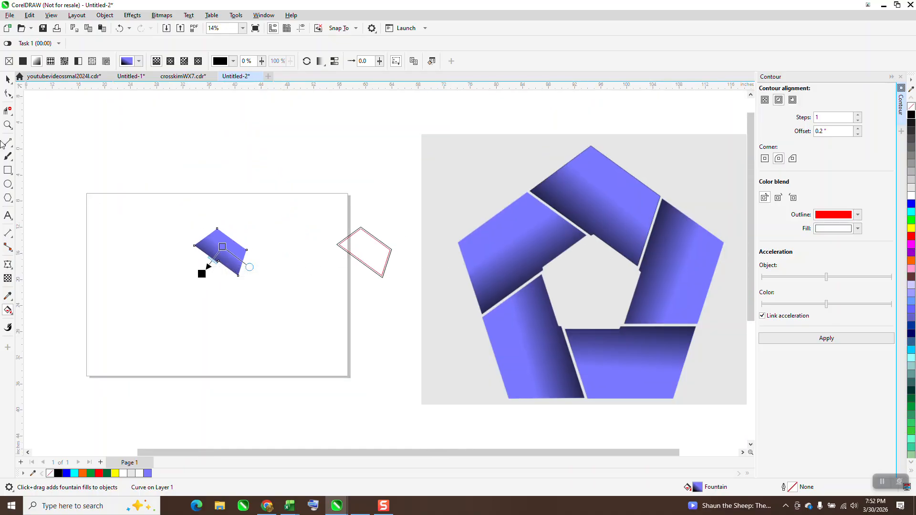
left_click(8, 126)
left_click_drag(188, 222, 273, 296)
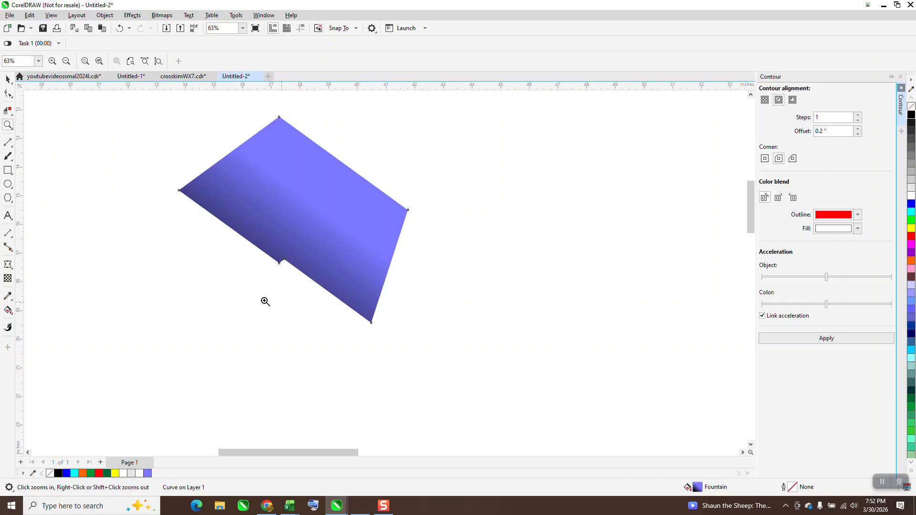
Step: Fine-tune the segment's fountain fill, angling its black end slightly up-left and shifting the violet-blue start slightly toward the lower left
left_click(8, 311)
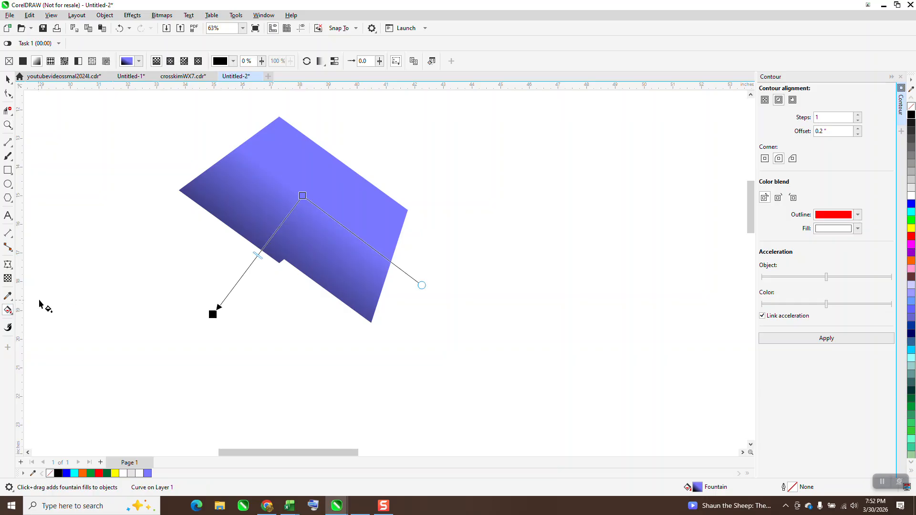
left_click_drag(213, 315, 206, 311)
left_click_drag(426, 290, 430, 284)
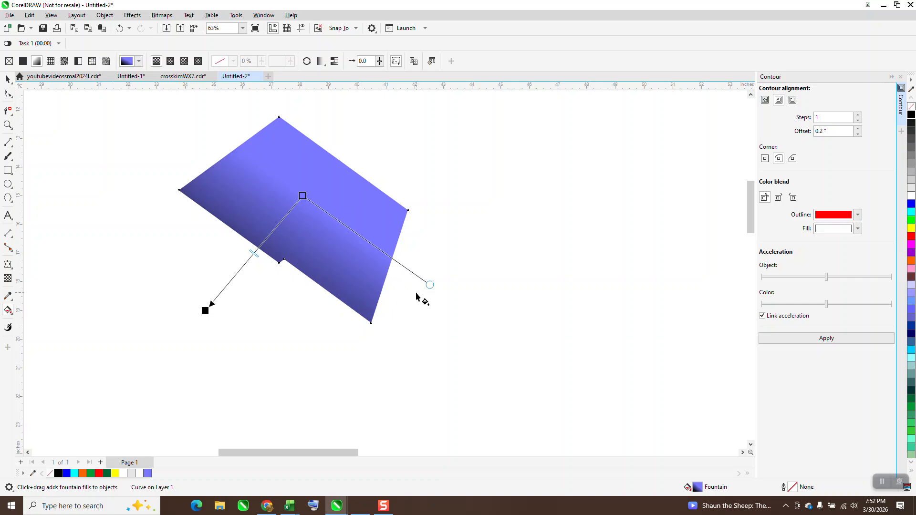
left_click_drag(303, 194, 296, 199)
left_click(8, 80)
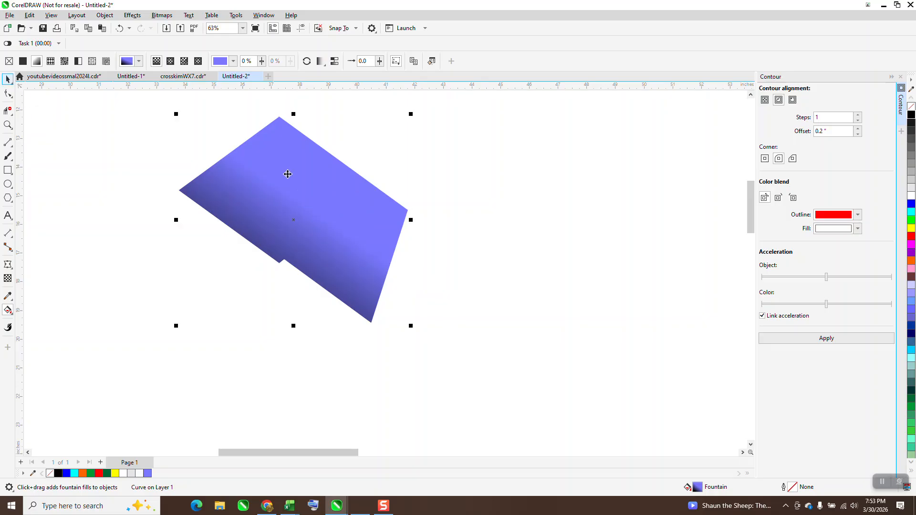
Step: Make four copies of the shaded segment, each rotated a further 72° around the pentagon's center, to complete the five-piece ring
scroll(315, 194, "down", 4)
scroll(315, 195, "down", 2)
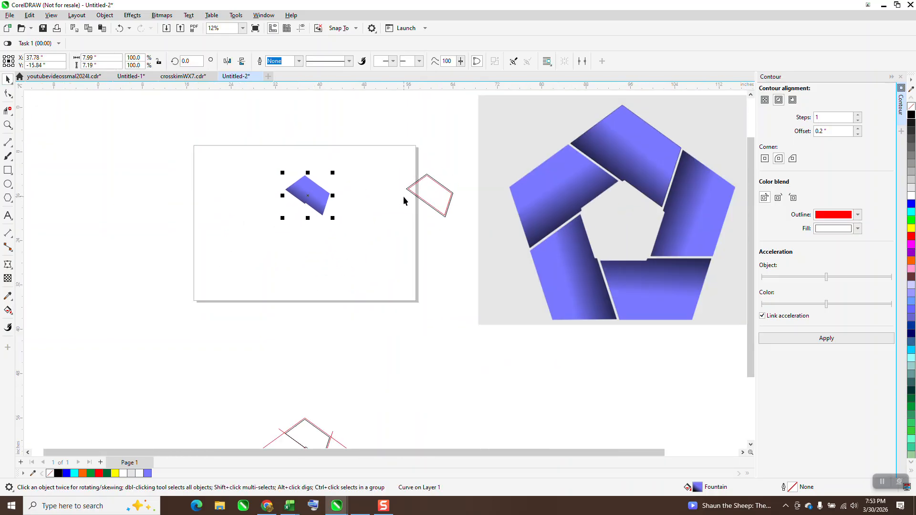
left_click(327, 192)
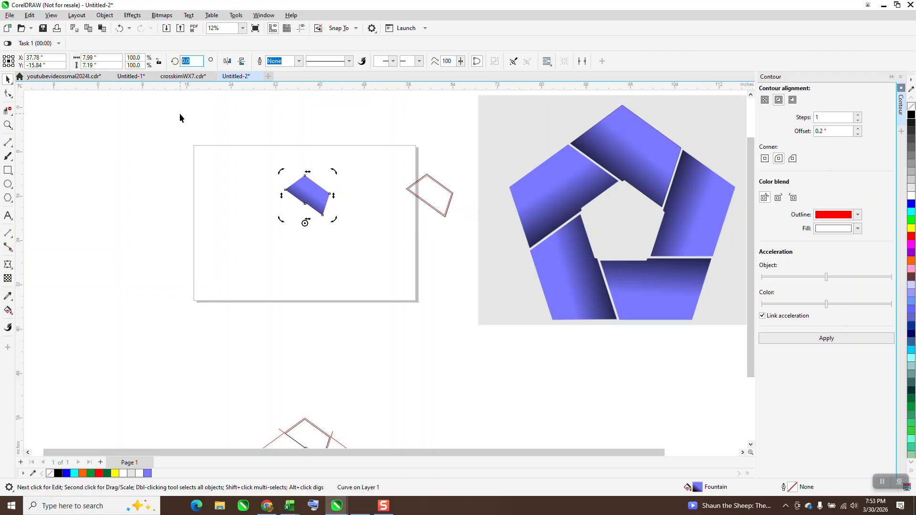
type("72")
key("Return")
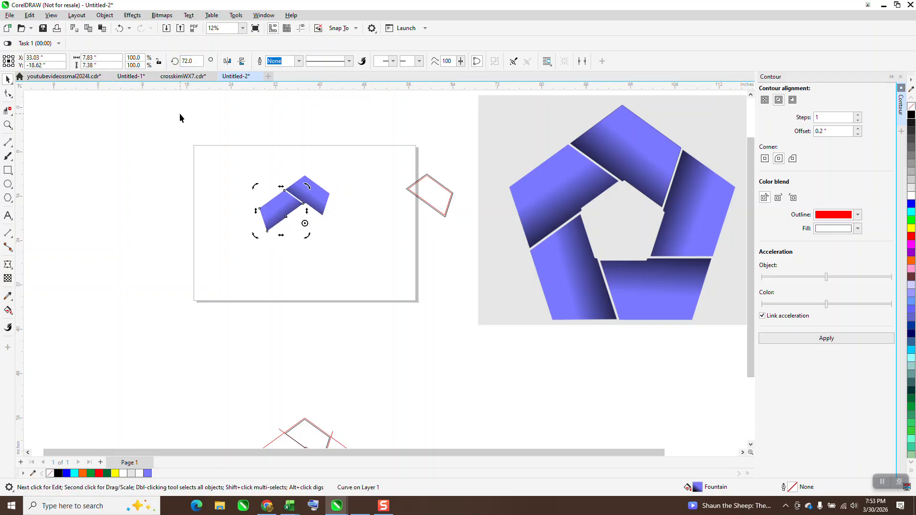
key("ctrl+r")
key("ctrl+r")
key("ctrl+r")
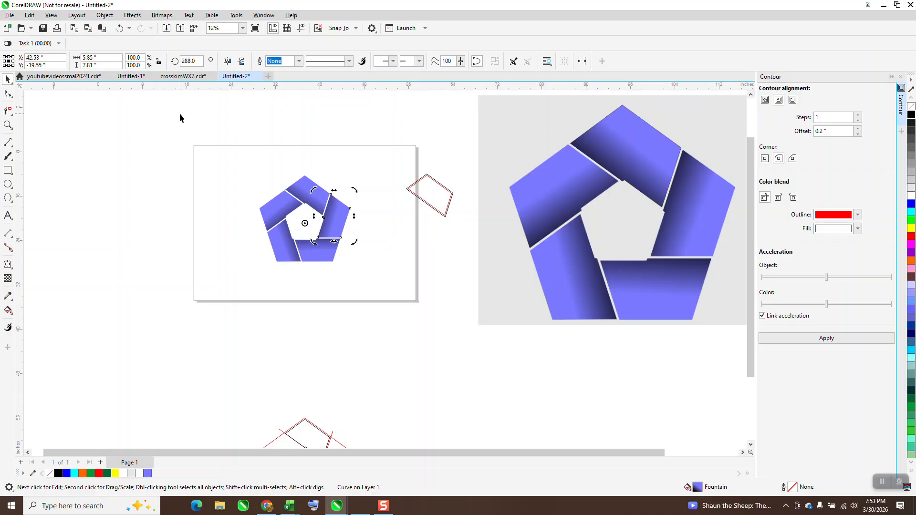
Step: Group the five shaded segments and scale the group up proportionally to about 169.6%, roughly 27.72 inches wide
left_click_drag(235, 157, 349, 308)
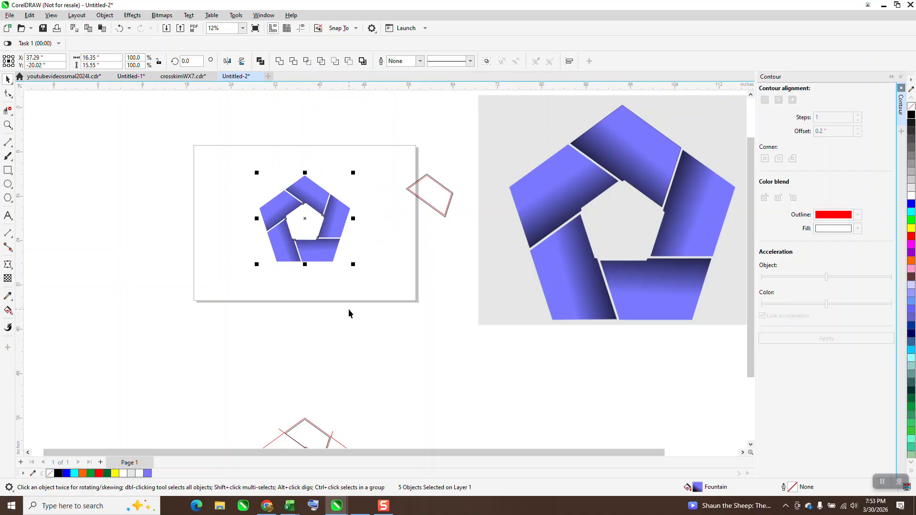
key("ctrl+g")
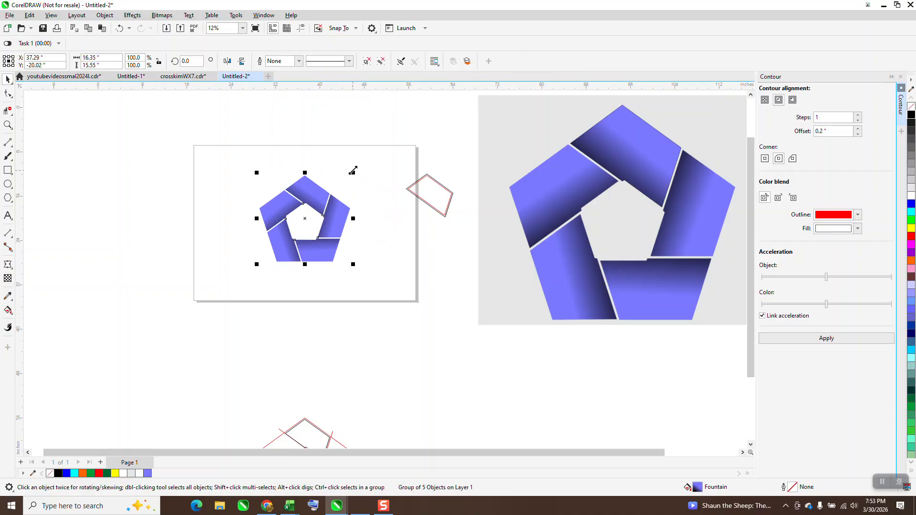
left_click_drag(355, 173, 422, 112)
Step: Move the grouped logo next to the reference image and compare the gaps and notched inner corners of both up close
left_click_drag(383, 183, 507, 296)
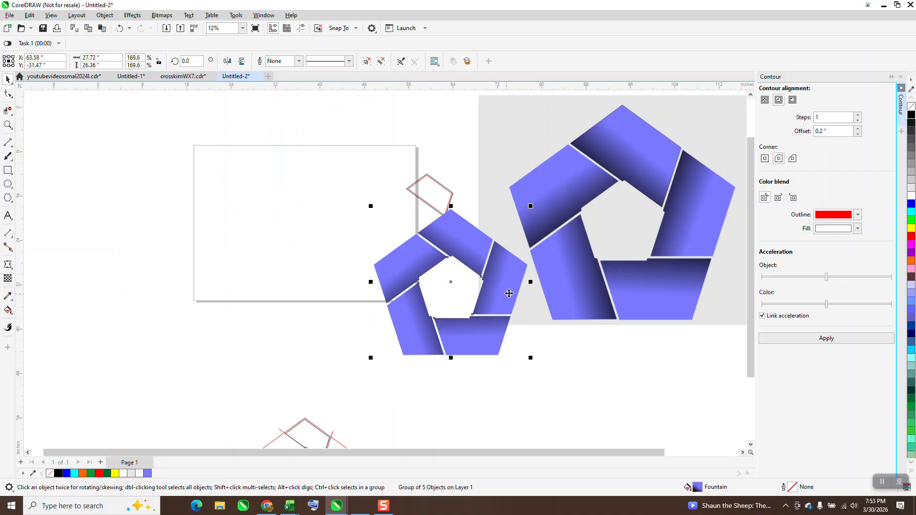
left_click(8, 125)
left_click_drag(372, 198, 693, 399)
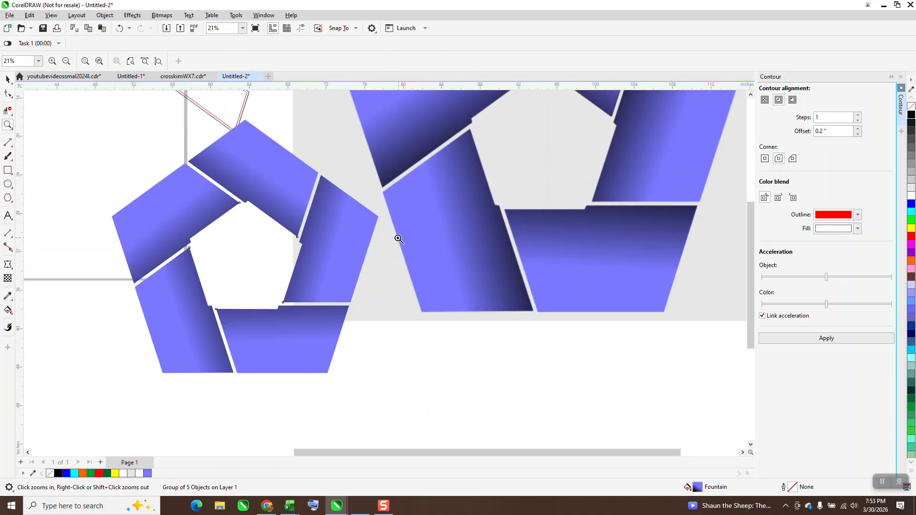
left_click_drag(301, 229, 313, 253)
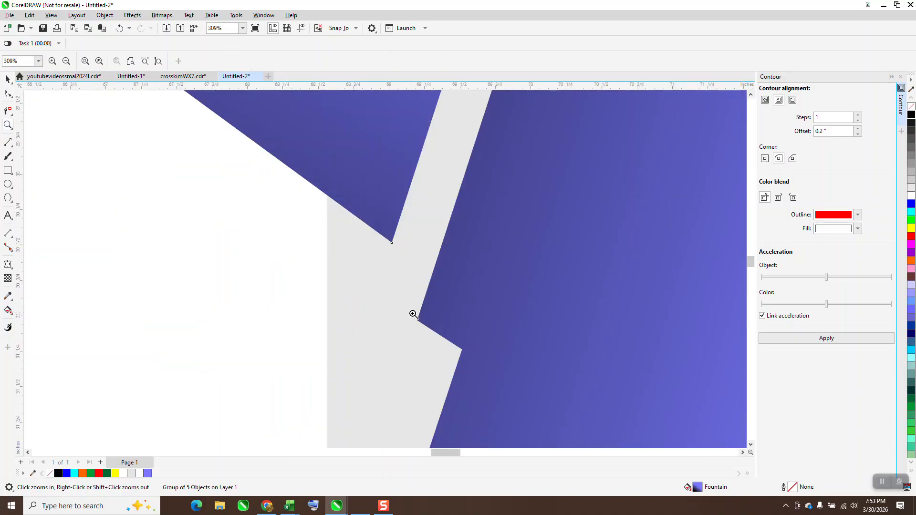
scroll(421, 310, "down", 7)
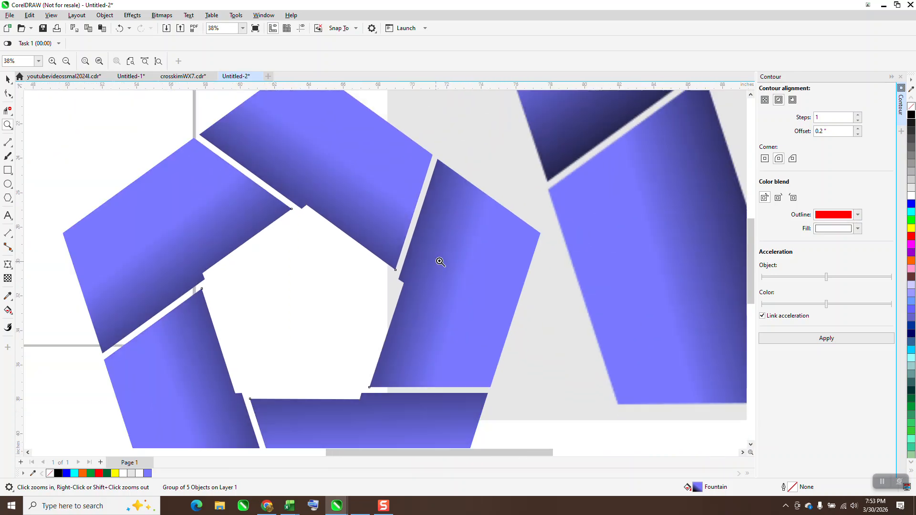
scroll(440, 262, "down", 3)
left_click_drag(548, 164, 580, 203)
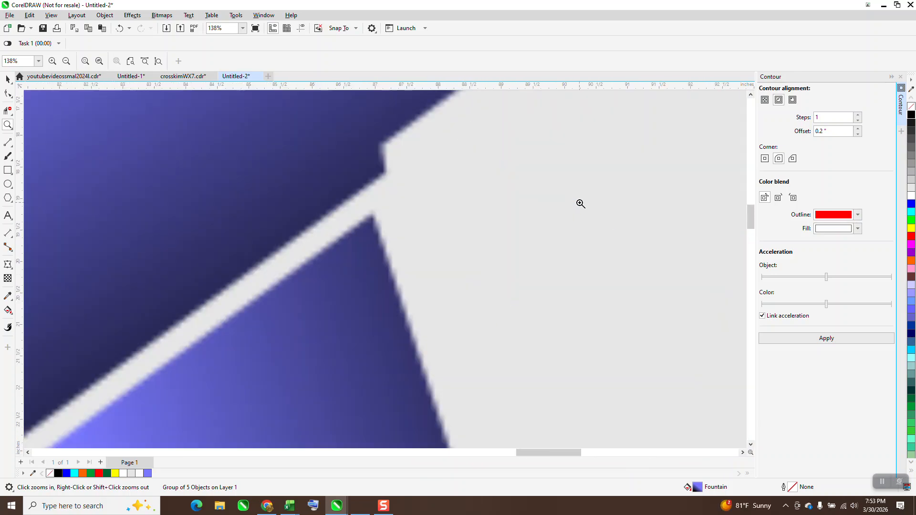
scroll(425, 204, "down", 5)
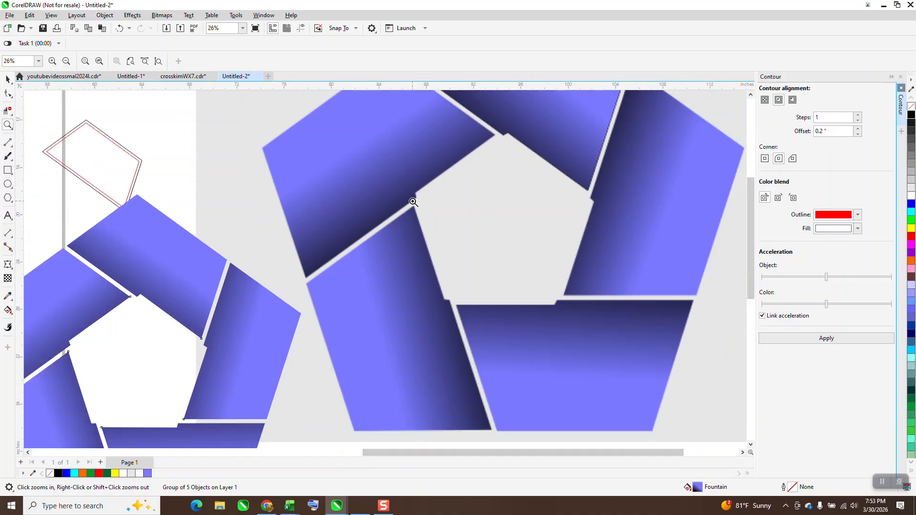
scroll(413, 203, "down", 2)
Step: Center the grouped five-segment logo on the page
key("F10")
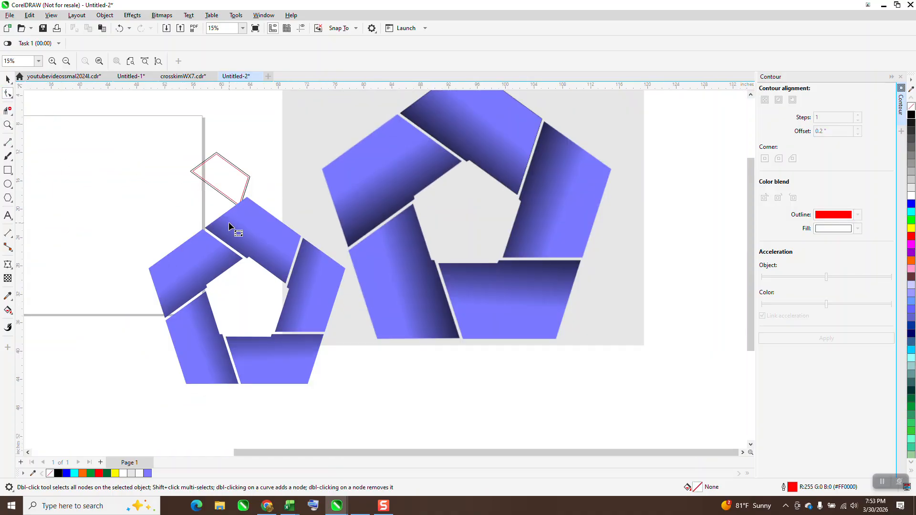
left_click(8, 79)
left_click(287, 250)
key("p")
scroll(321, 268, "down", 2)
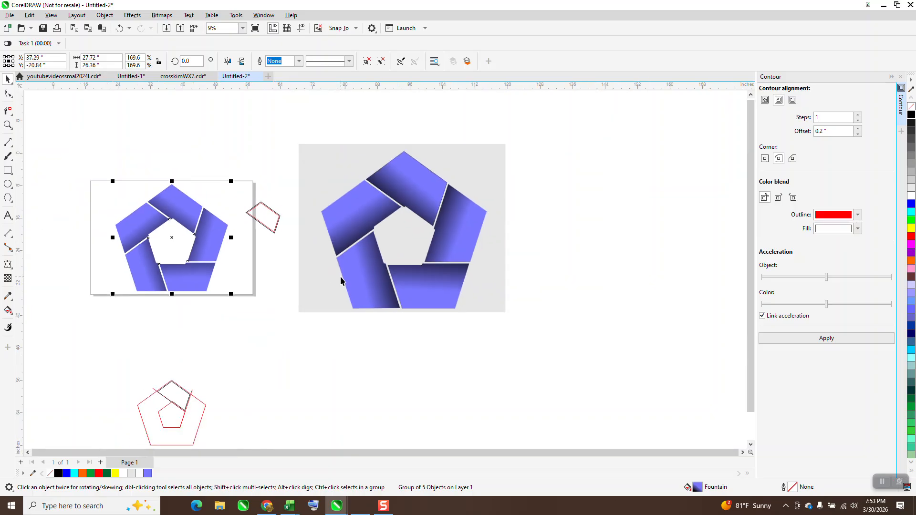